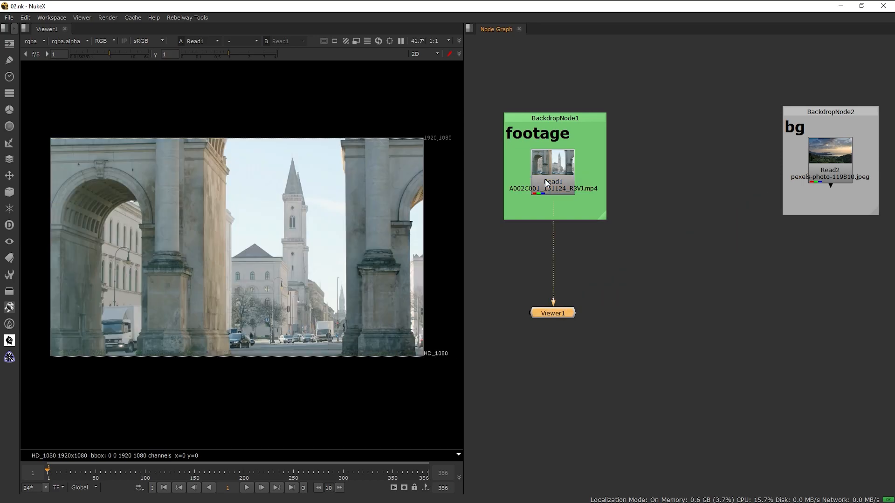
View the bg image and the footage clip alternately in the viewer, ending on the footage
left_click(835, 164)
key("1")
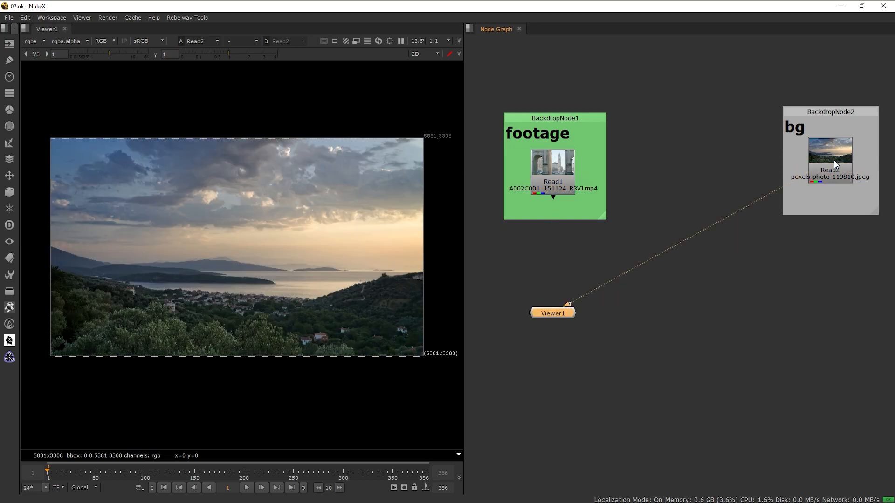
left_click(549, 176)
key("1")
left_click(820, 173)
key("1")
left_click(568, 172)
key("1")
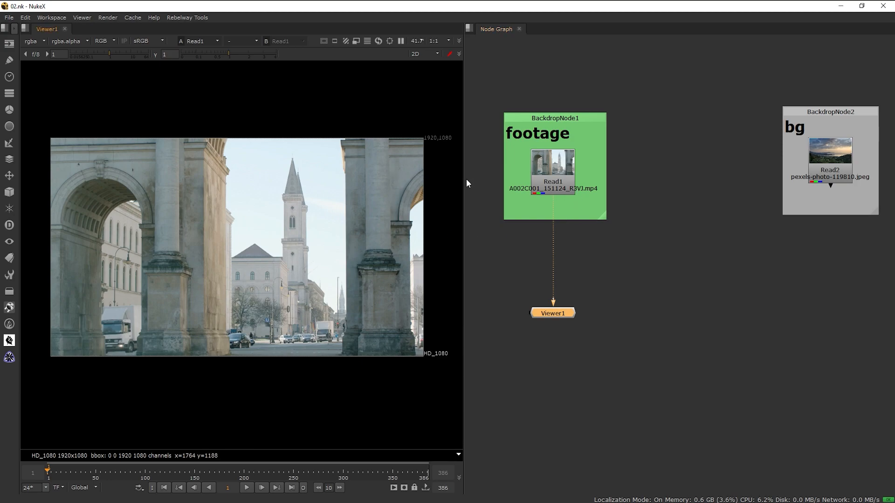
Check the footage clip's frame rate and height in the metadata of its Read node
double_click(563, 164)
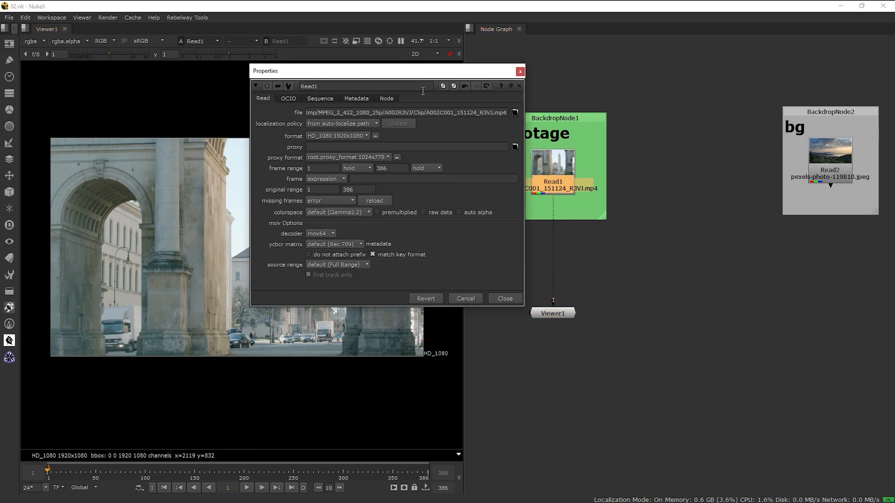
left_click_drag(403, 70, 688, 61)
left_click(641, 88)
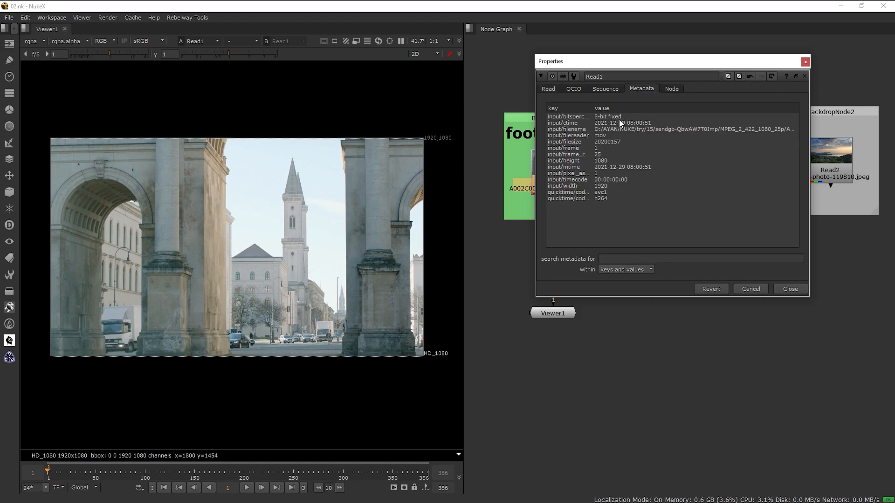
left_click_drag(599, 112, 653, 111)
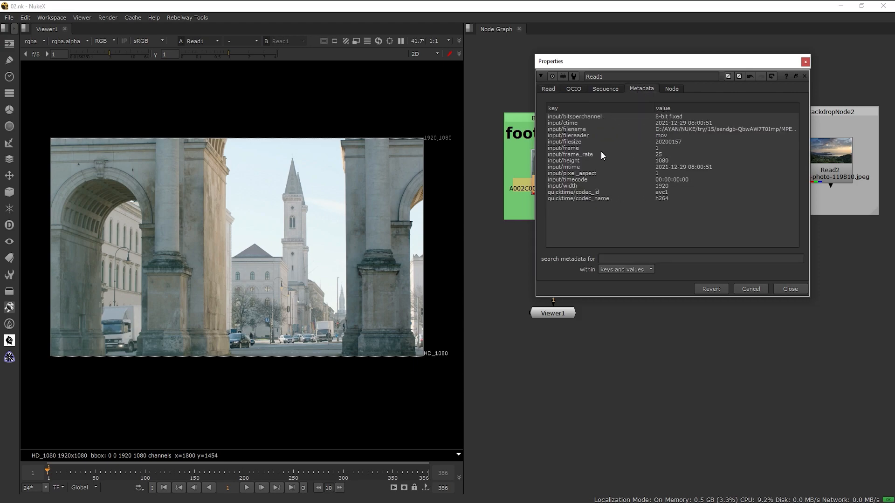
left_click(661, 155)
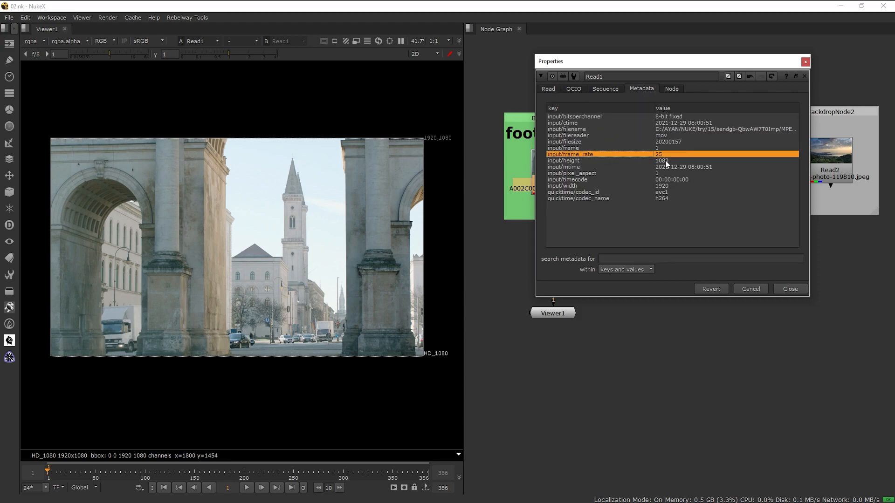
left_click(664, 161)
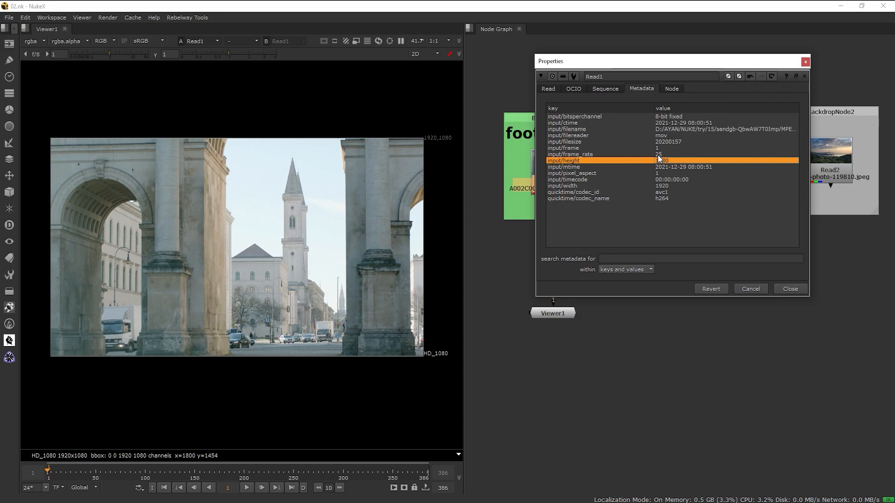
left_click(661, 154)
left_click(804, 62)
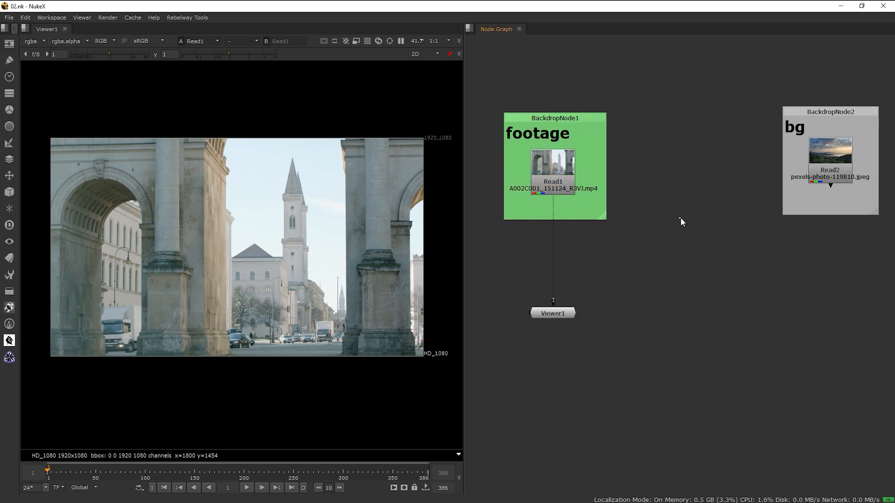
Configure the project settings to full size format HD_1080 1920x1080, 25 fps and a last frame of 100
key("s")
left_click_drag(536, 71, 771, 61)
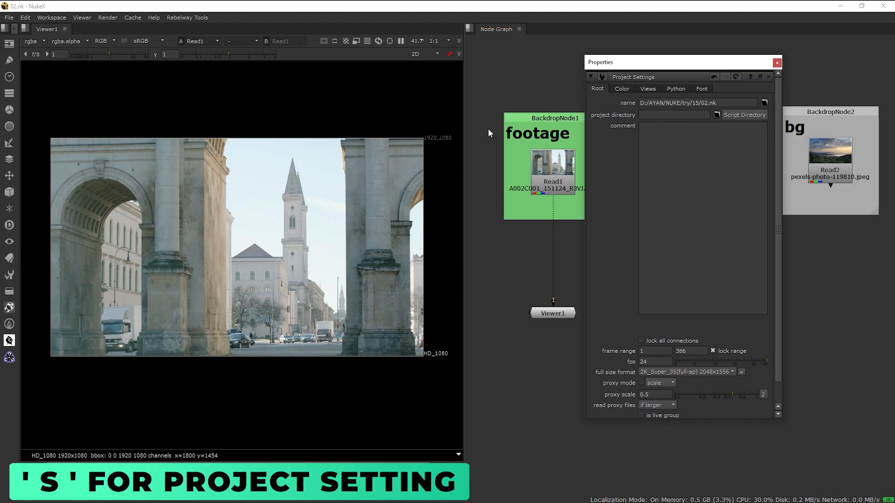
left_click(677, 371)
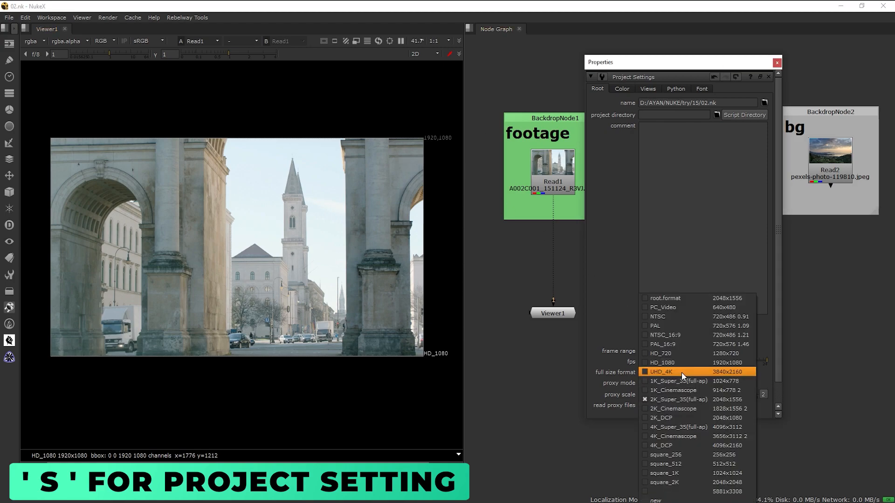
left_click(729, 364)
double_click(643, 362)
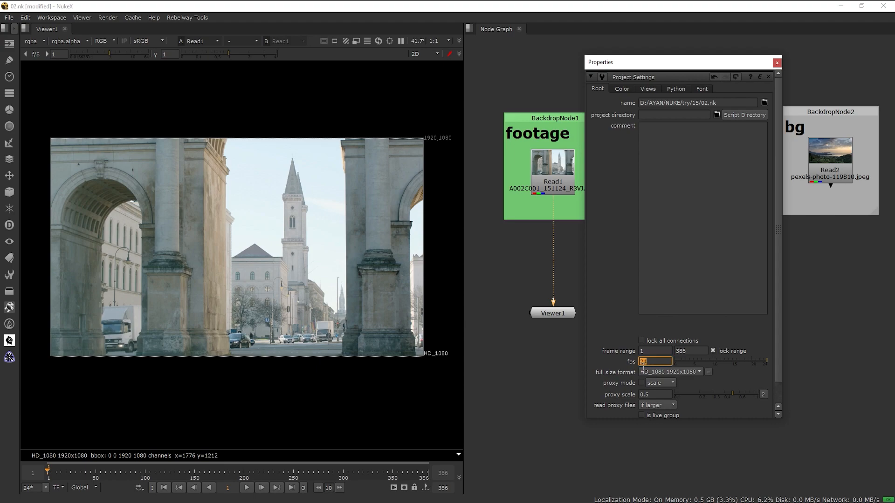
type("25")
double_click(701, 352)
type("100")
key("Return")
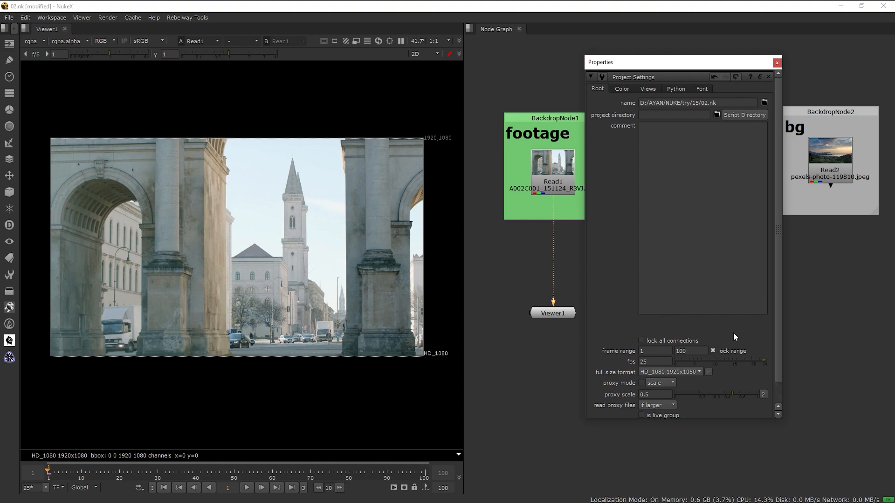
left_click(776, 63)
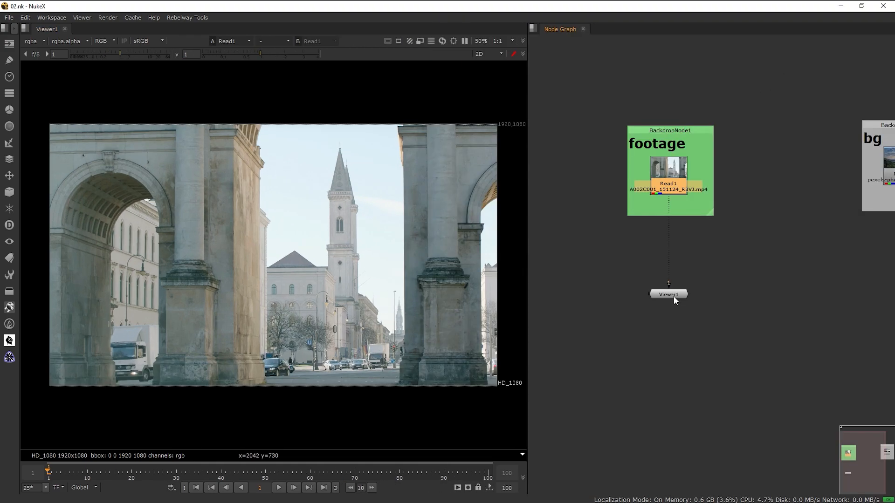
Move Viewer1 lower in the node graph and insert a Keyer node between the footage Read node and the viewer
left_click(673, 342)
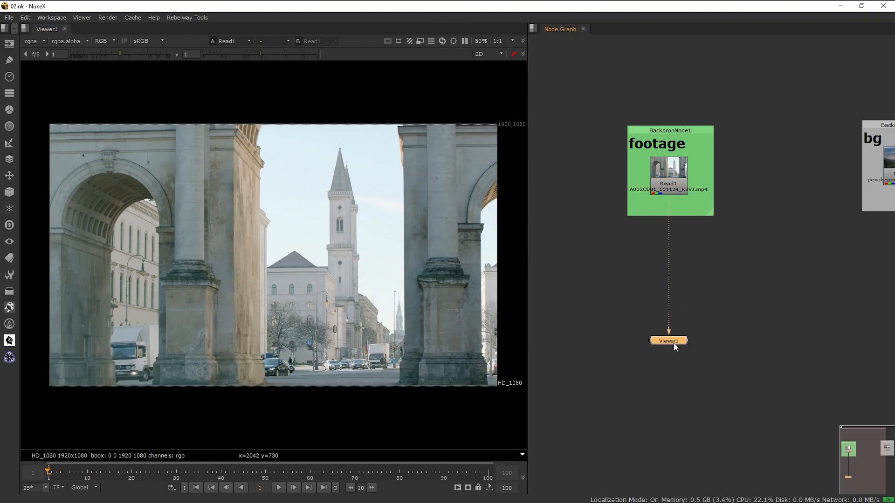
key("Tab")
type("key")
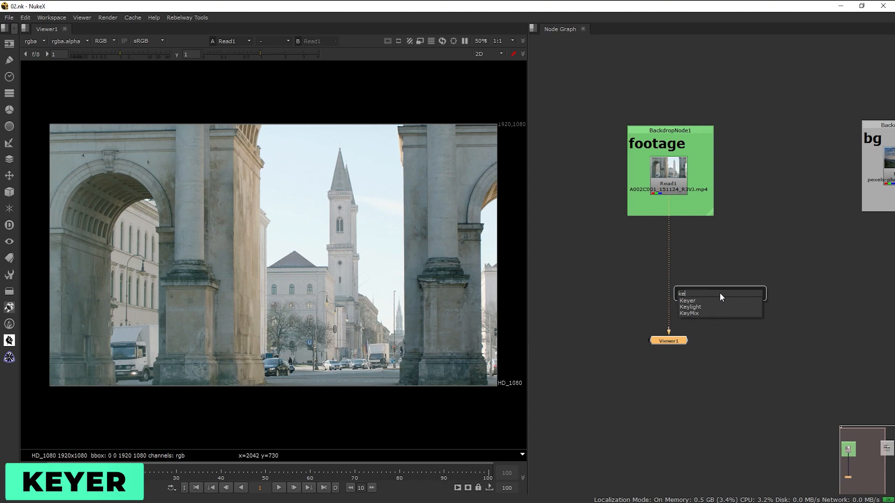
left_click(687, 300)
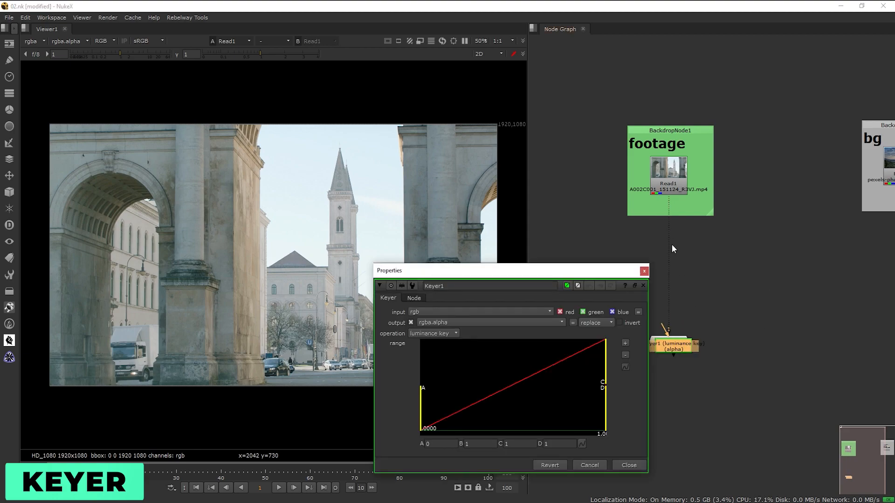
left_click_drag(673, 343, 670, 248)
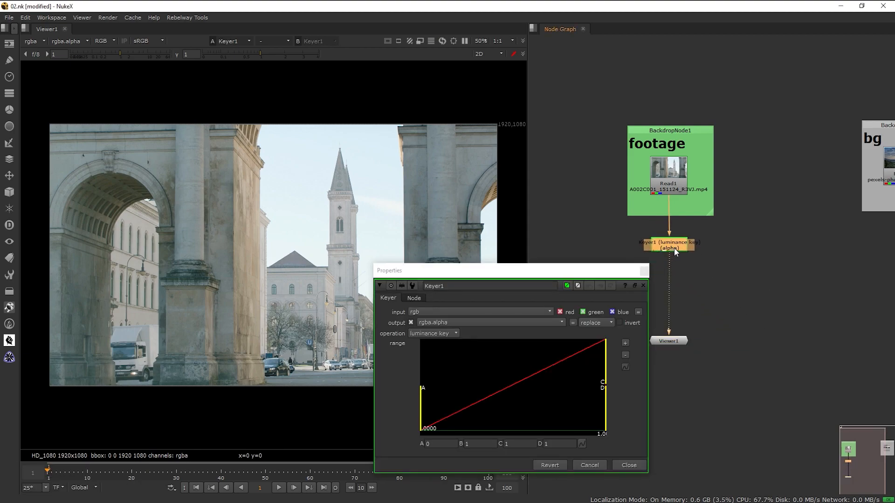
Place Viewer1 closer below the Keyer and display the alpha channel in the viewer
left_click_drag(608, 272, 775, 289)
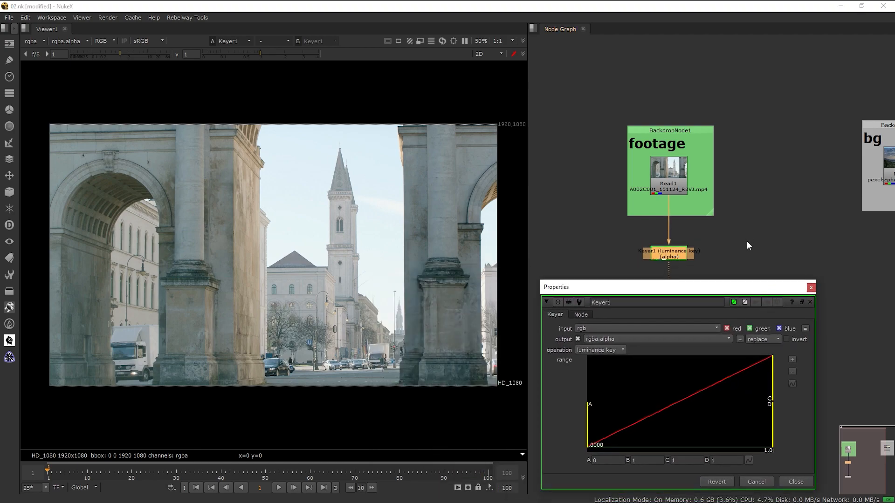
middle_click_drag(746, 241, 743, 171)
left_click_drag(667, 270, 666, 242)
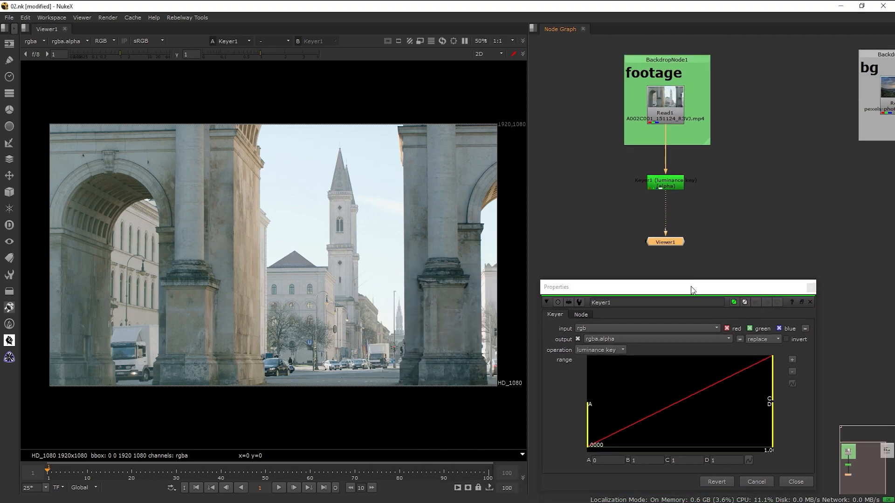
left_click_drag(690, 286, 691, 263)
left_click(103, 41)
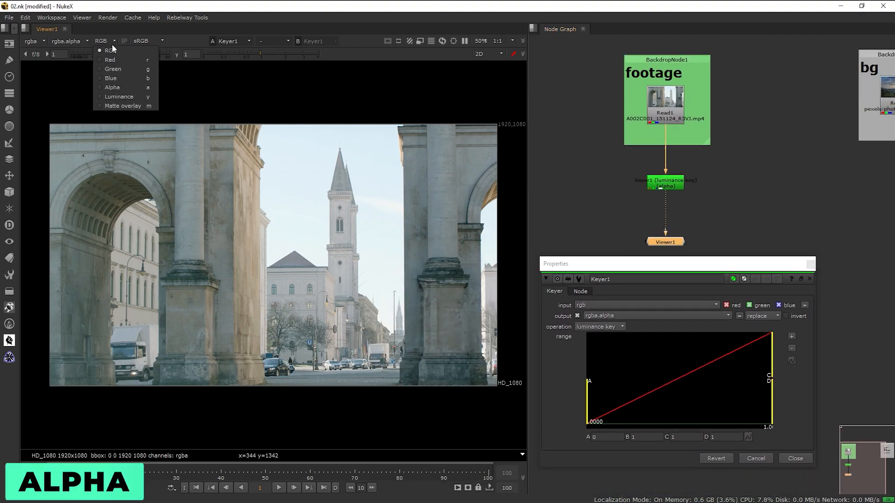
left_click(108, 86)
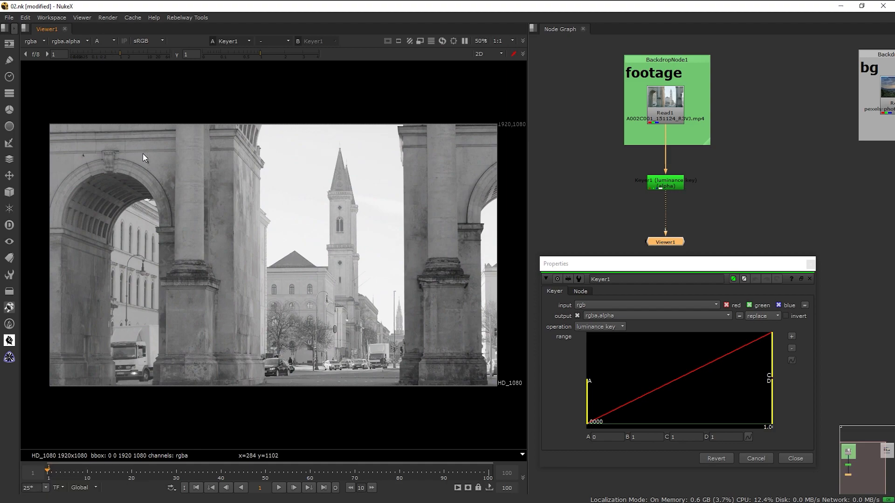
Set the Keyer's luminance range to about A 0.717 and B 0.769, and invert its output
left_click_drag(629, 260, 624, 251)
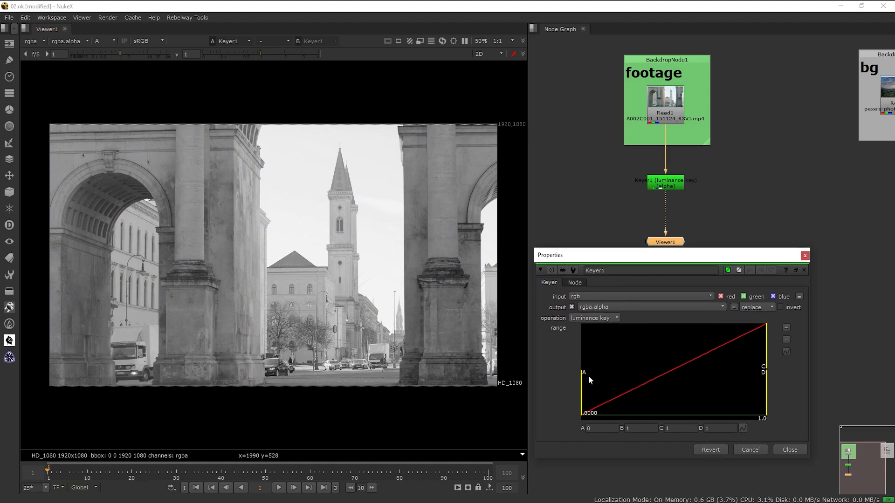
left_click_drag(584, 381, 737, 377)
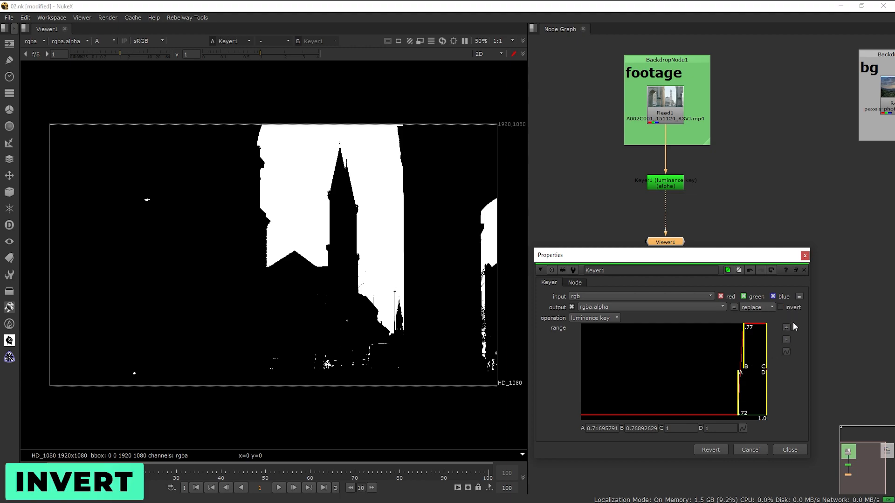
left_click(781, 307)
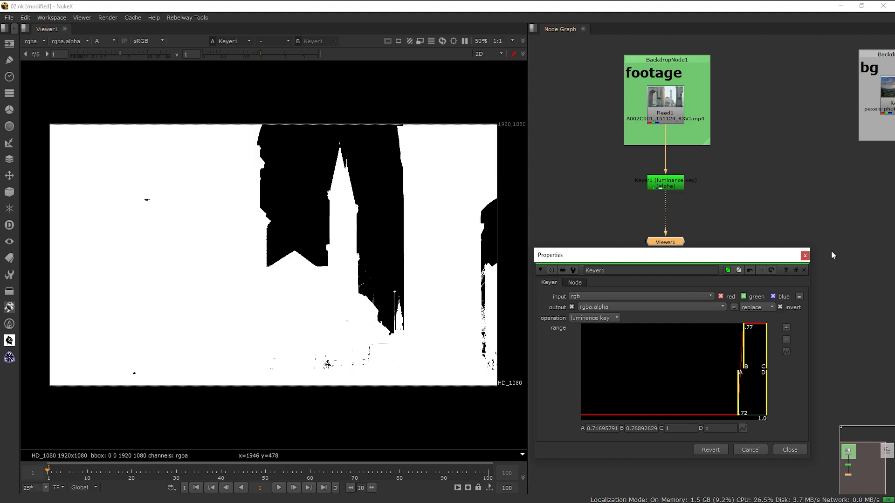
left_click(805, 256)
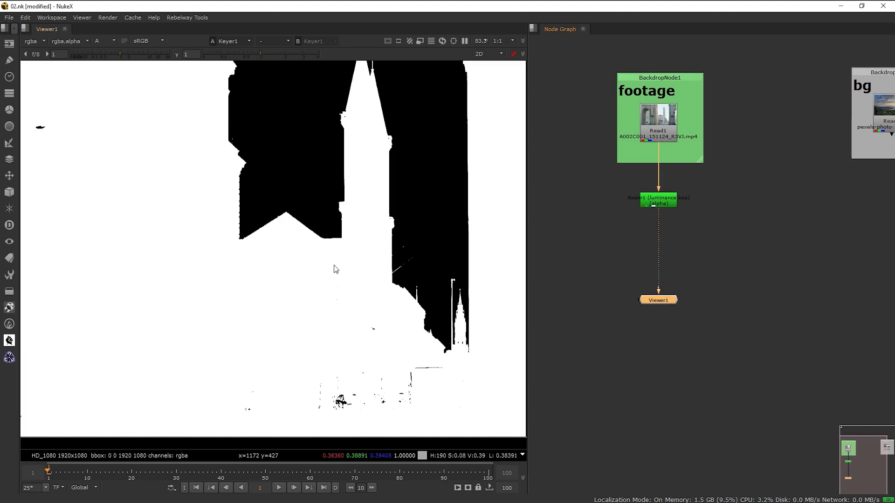
Return the viewer to RGB and add a Premult node directly after the Keyer
key("a")
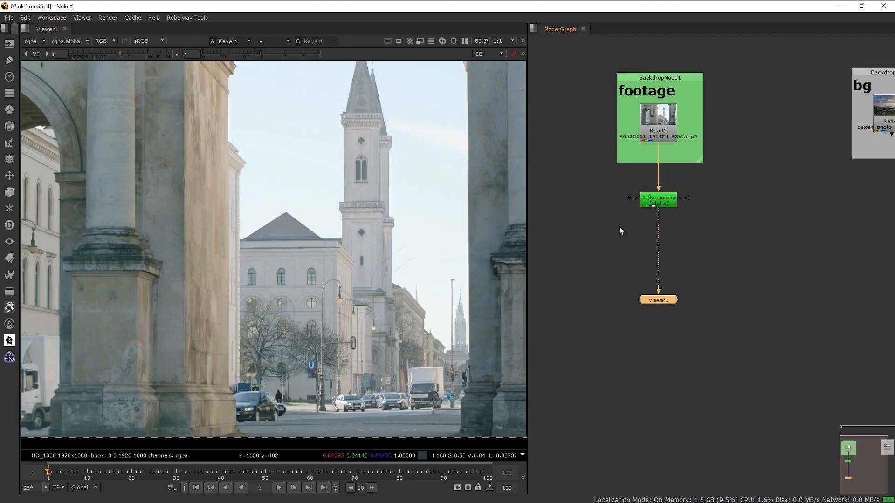
left_click(658, 199)
key("Tab")
type("prem")
key("Return")
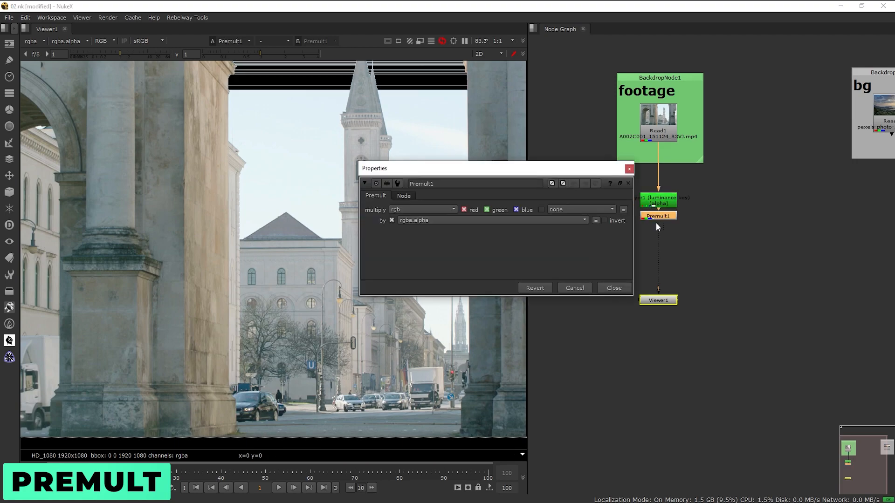
left_click(661, 217)
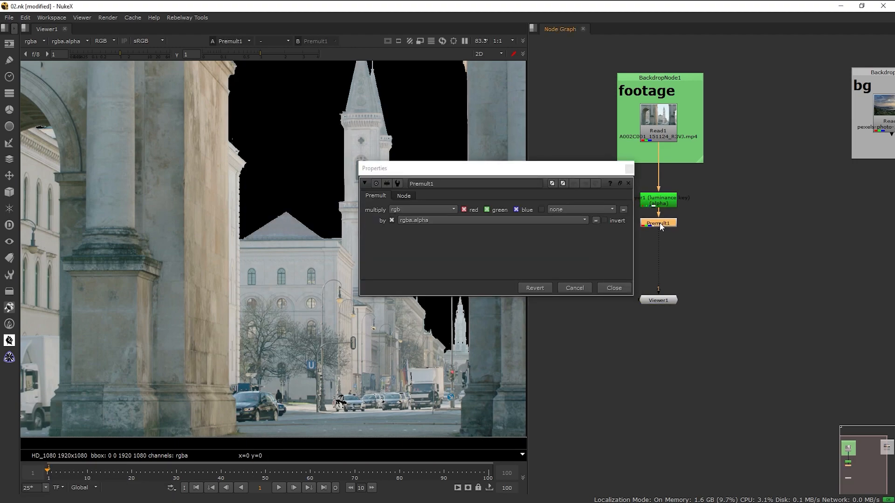
left_click(629, 169)
Move Viewer1 out beside the node chain and connect the footage Read node to its second input
left_click_drag(658, 300, 748, 273)
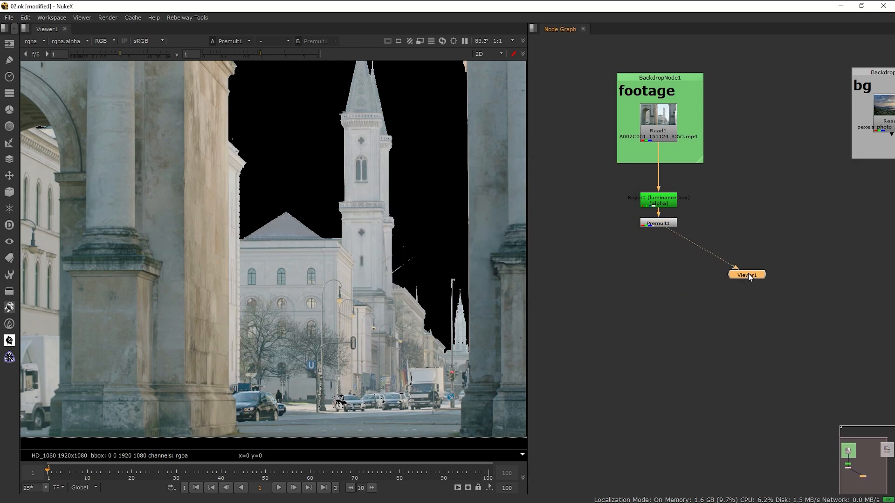
left_click(654, 224)
left_click(639, 137)
key("2")
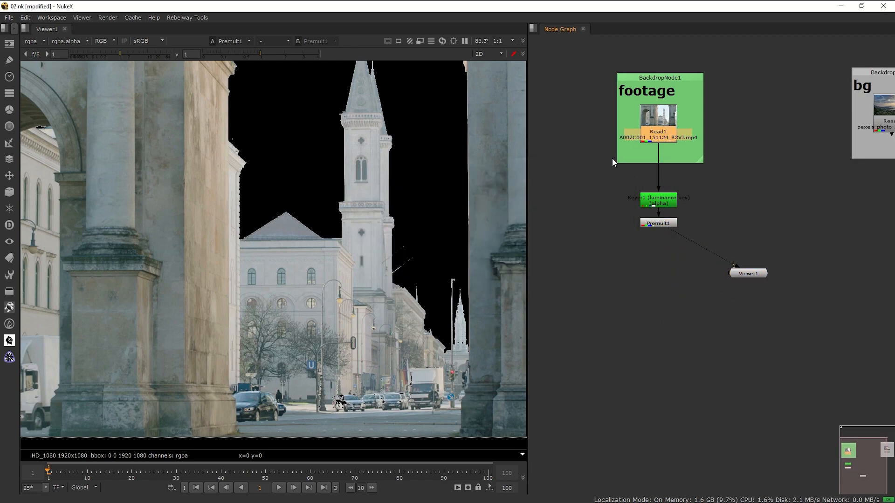
Compare the premultiplied key with the original footage around the tower, cables and street details
key("1")
scroll(414, 279, "up", 3)
scroll(371, 256, "up", 3)
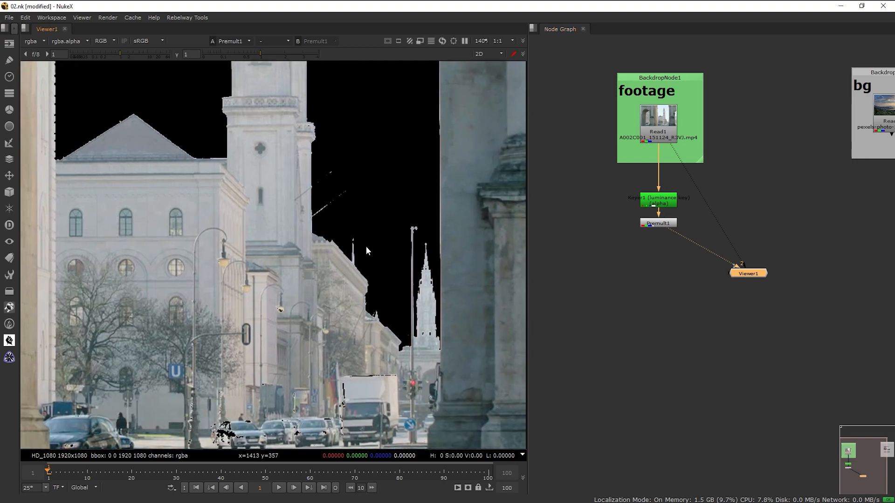
middle_click_drag(397, 271, 399, 288)
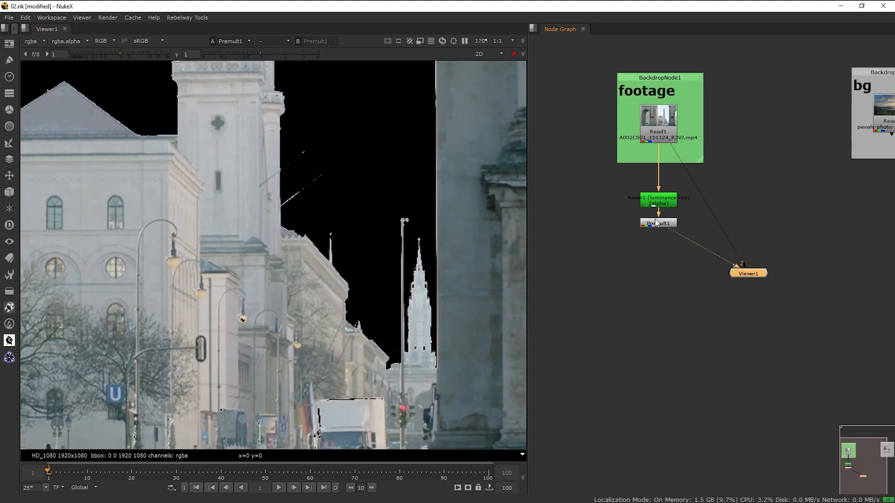
key("2")
key("1")
key("2")
key("1")
key("2")
key("1")
key("2")
left_click_drag(234, 118, 485, 407, "ctrl+shift")
key("1")
key("2")
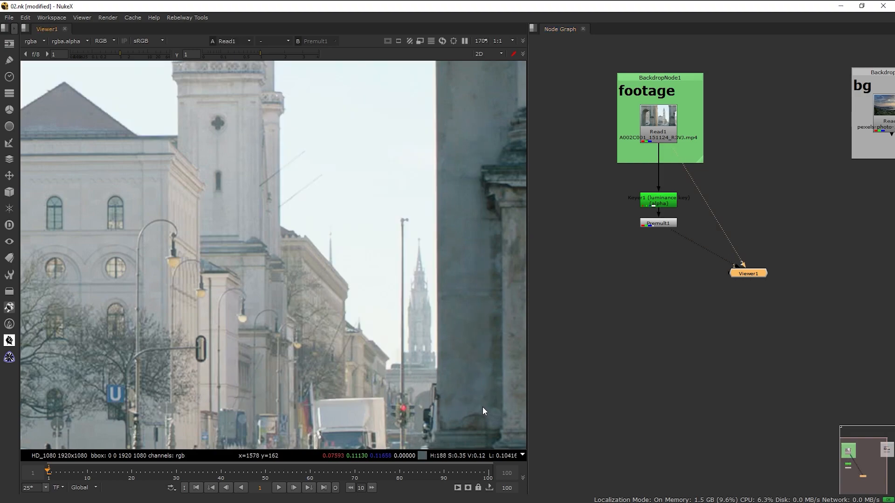
key("1")
Realign Viewer1 below the Premult node and insert a KeyMix node between them
left_click_drag(749, 275, 658, 329)
left_click(677, 261)
scroll(372, 261, "down", 2)
left_click(612, 275)
key("Tab")
type("ke")
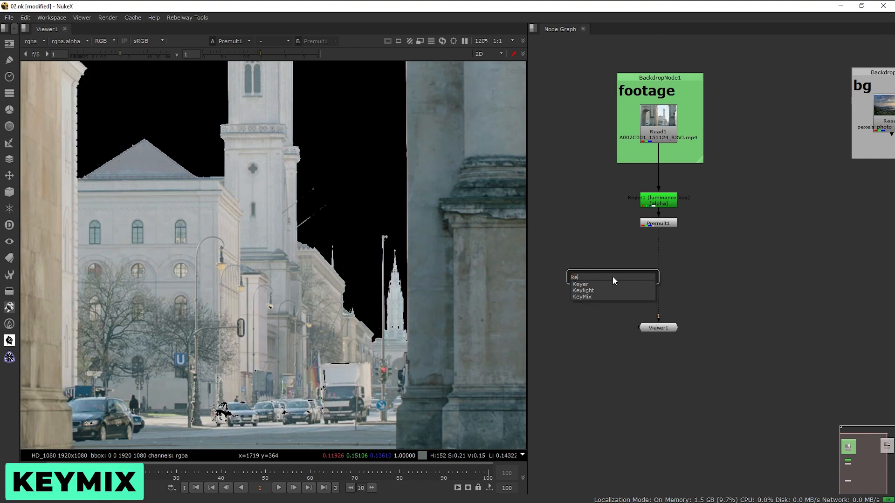
left_click(583, 295)
left_click_drag(615, 274, 668, 273)
left_click(658, 223)
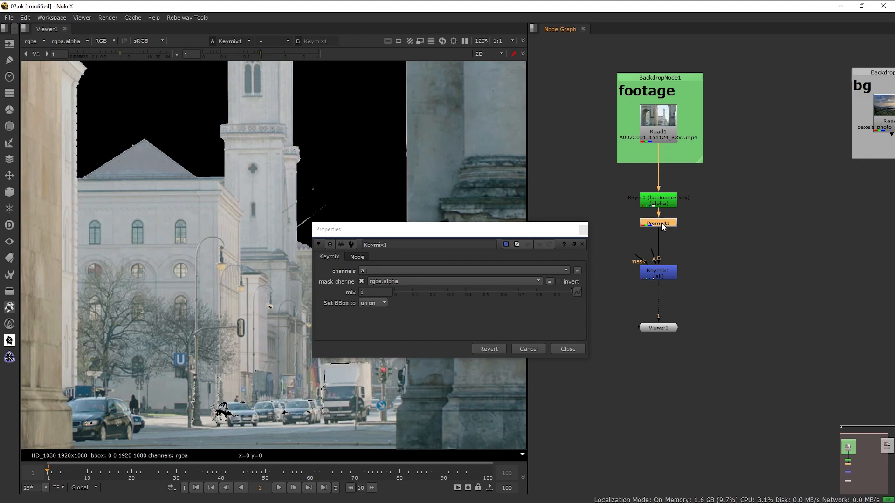
Disable the Premult node and close the KeyMix properties
key("d")
left_click(583, 230)
left_click_drag(655, 275, 655, 273)
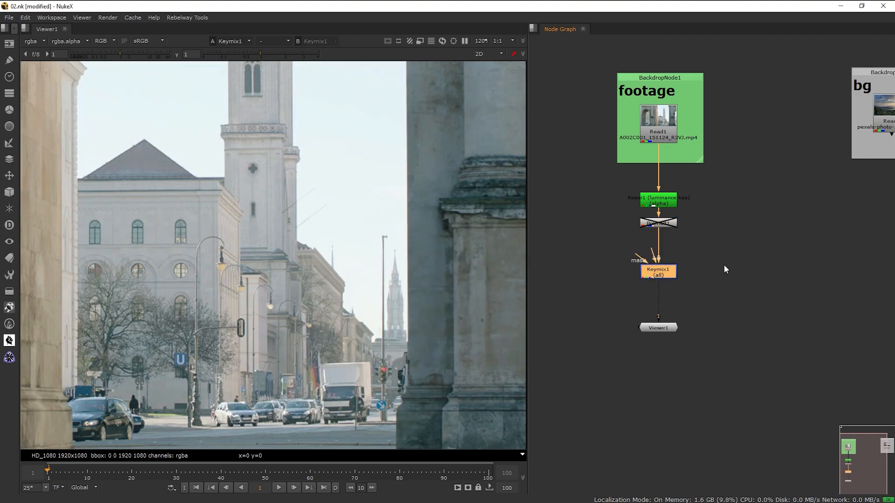
Add a second Keyer node beside the KeyMix and connect it to the KeyMix's A input
key("Tab")
type("key")
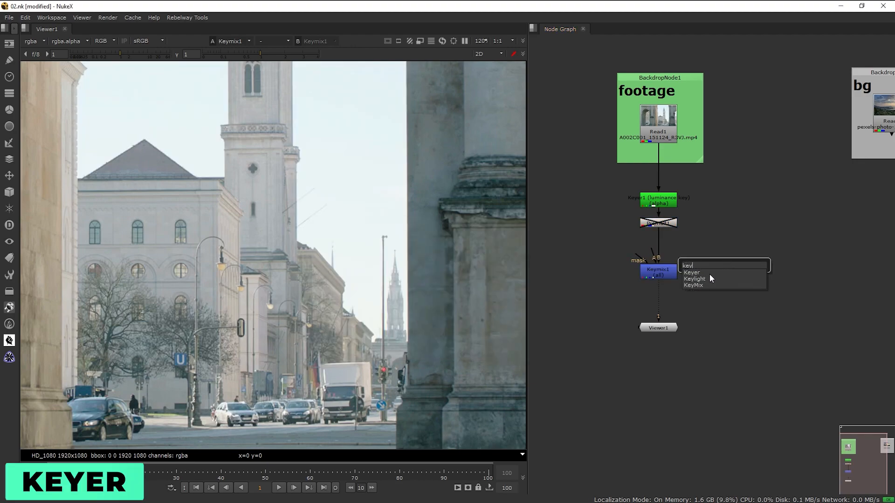
key("Return")
left_click(693, 193)
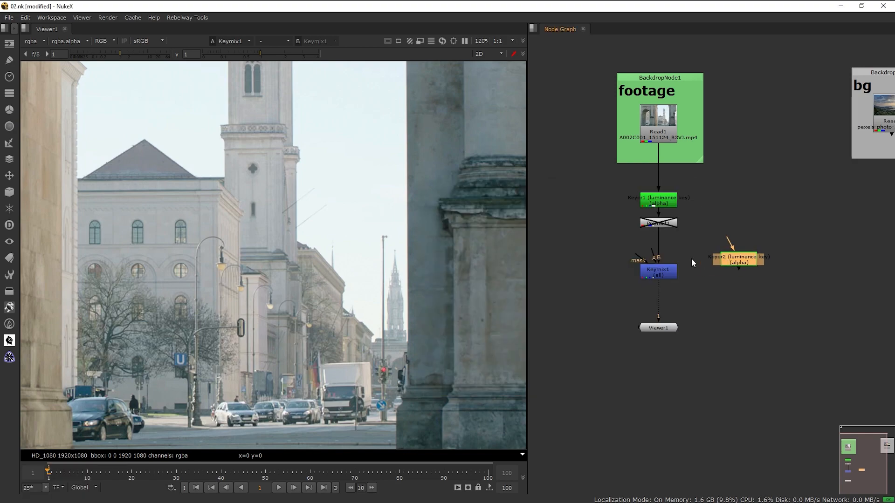
left_click_drag(738, 268, 737, 274)
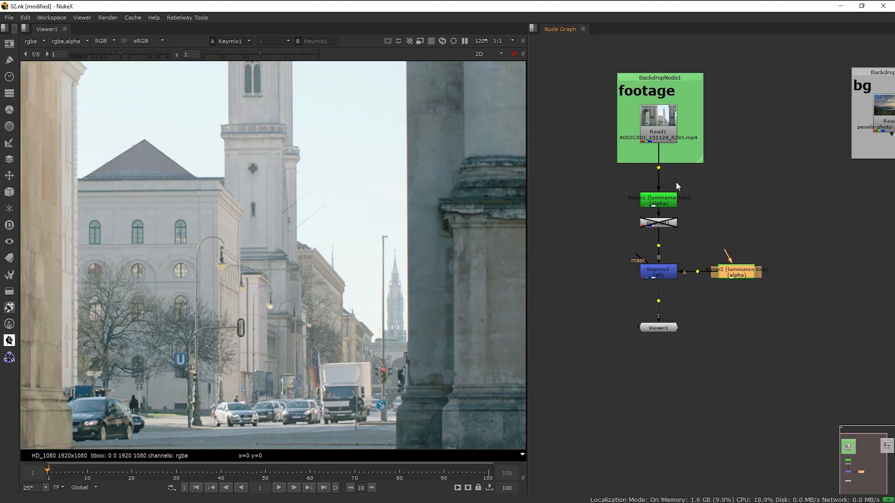
Feed the second Keyer from the footage Read node, routing the connection neatly through two corner dots
left_click(659, 168)
left_click_drag(727, 253, 658, 172)
left_click_drag(697, 216, 739, 170, "ctrl")
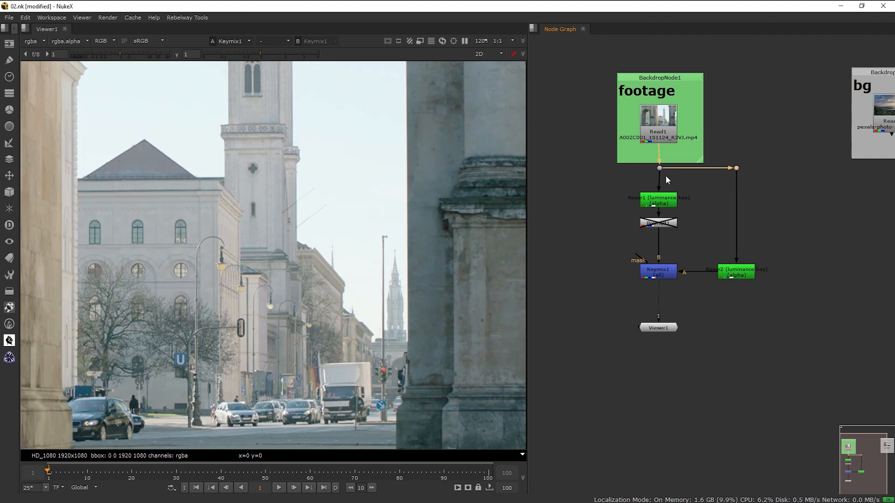
left_click_drag(660, 128, 661, 128)
left_click(708, 267)
middle_click_drag(683, 280, 687, 272)
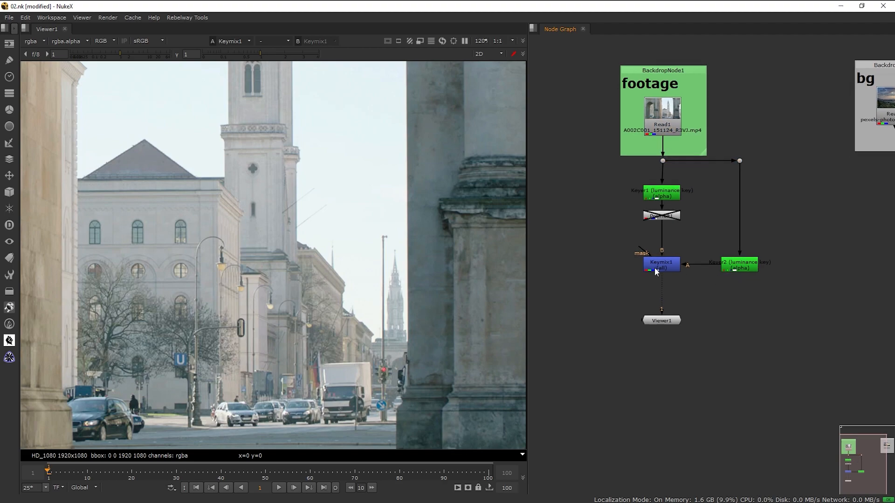
Add a Roto node beside the KeyMix, on the side opposite the second Keyer
key("o")
left_click_drag(532, 175, 786, 323)
middle_click_drag(803, 245, 802, 208)
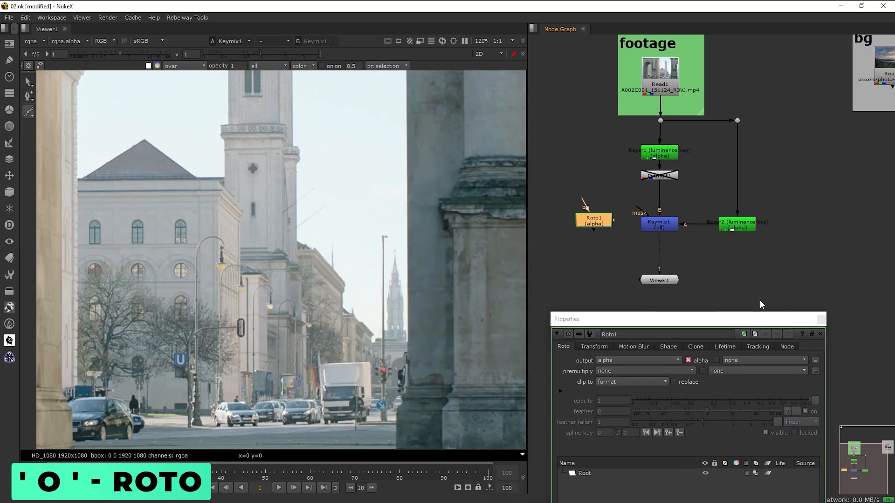
Draw a closed Bezier shape around the lower sky area between the tower and the pillar, including cables, lamp post and spire
left_click(29, 113)
right_click(30, 116)
left_click(56, 111)
left_click(284, 163)
left_click(336, 151)
left_click(268, 198)
left_click(262, 258)
left_click(298, 322)
left_click(341, 352)
left_click(436, 368)
left_click(434, 278)
left_click(422, 196)
left_click(412, 160)
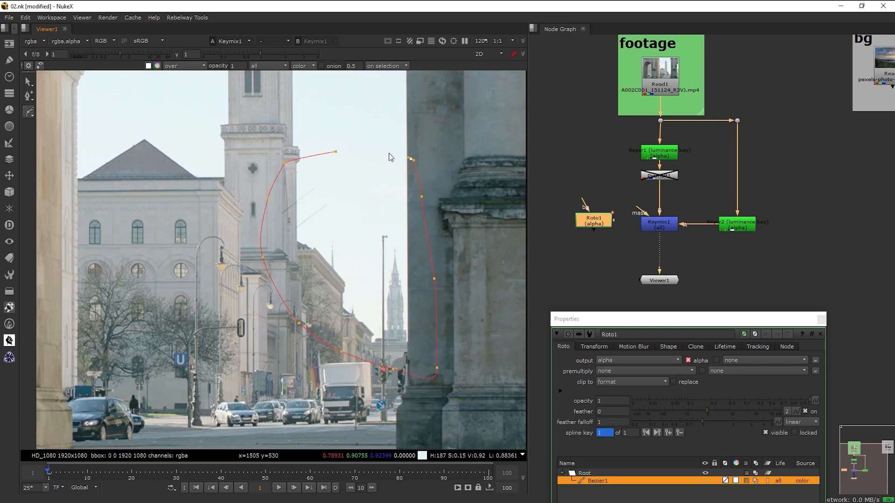
left_click(335, 152)
Connect the Roto node to the KeyMix mask input, close its properties and enable the Premult node again
left_click_drag(623, 221, 590, 225)
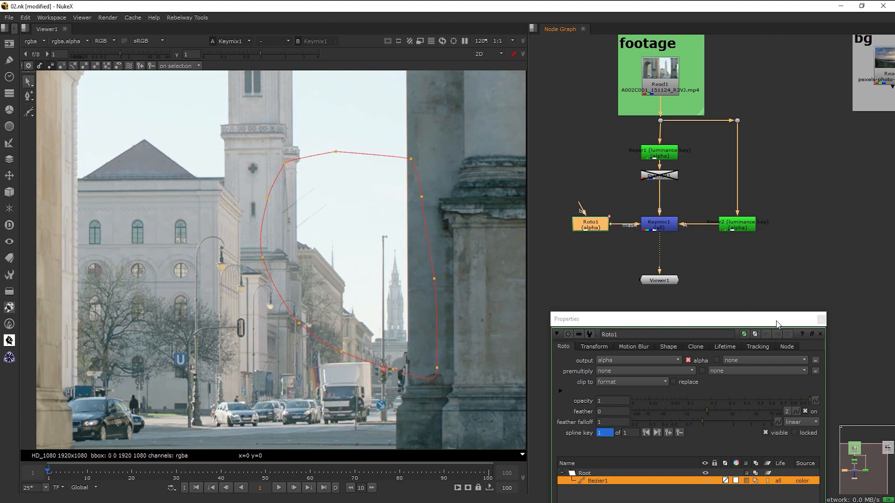
left_click(821, 321)
left_click(666, 158)
key("d")
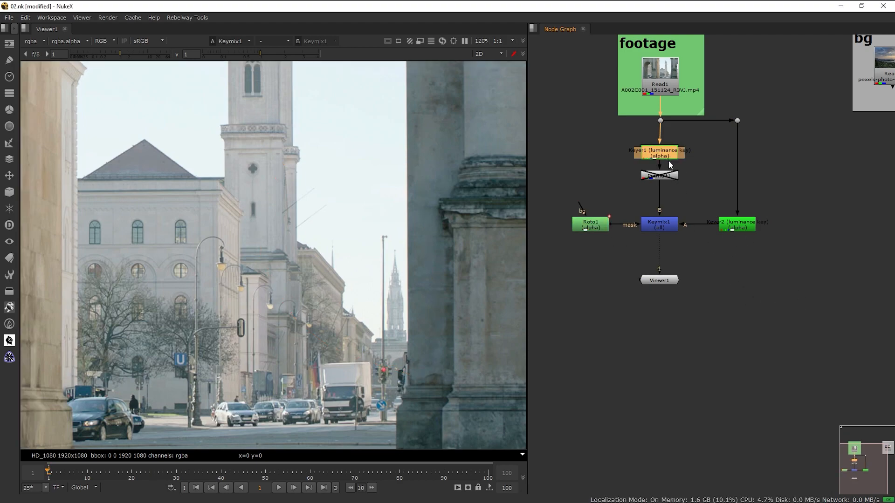
left_click(659, 176)
key("d")
key("d")
key("d")
View the alpha channel and narrow the second Keyer's luminance range to about A 0.796 and B 0.878
double_click(737, 224)
left_click_drag(636, 197, 771, 272)
left_click(115, 41)
left_click(114, 92)
left_click(605, 392)
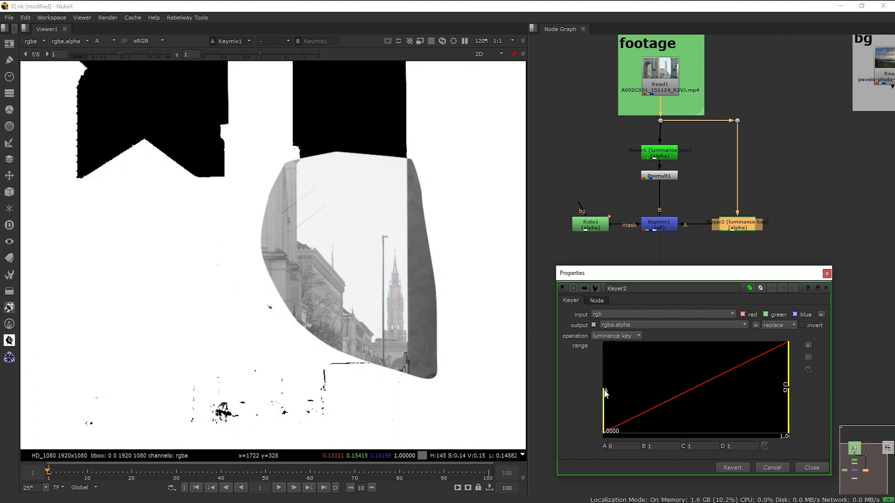
left_click_drag(604, 399, 777, 386)
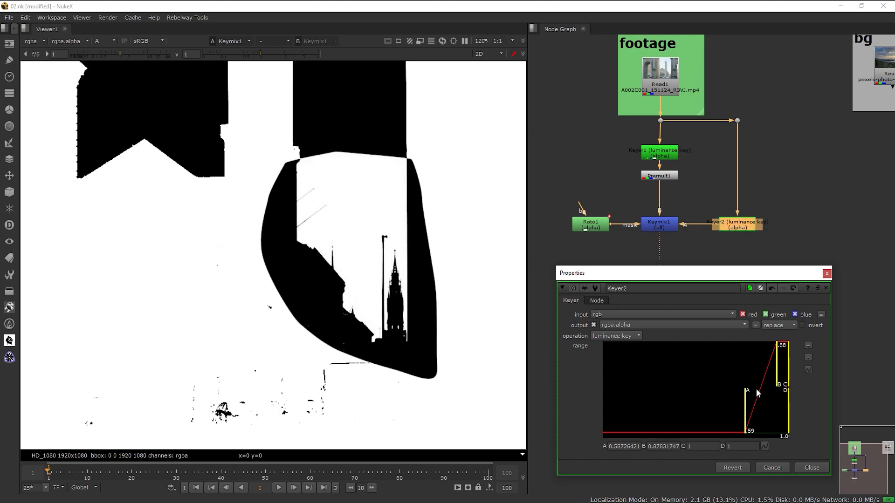
left_click_drag(746, 394, 770, 393)
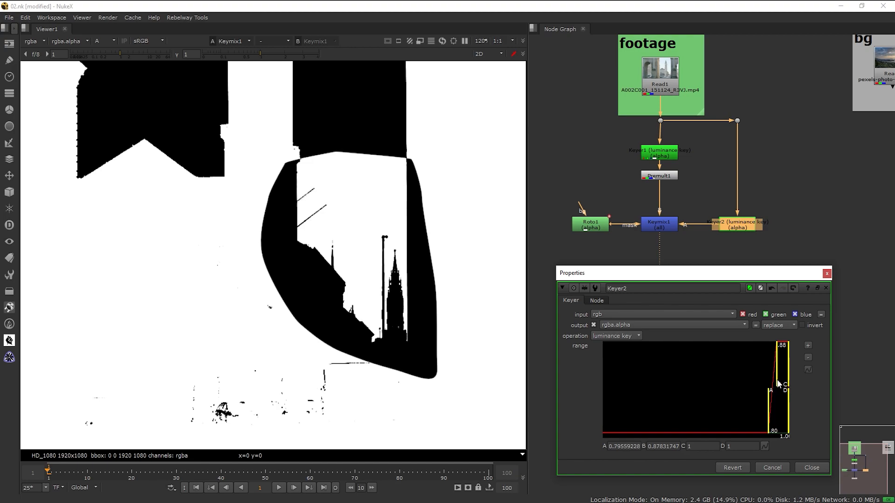
Invert the second Keyer's output, close its properties and check the combined alpha
left_click(802, 326)
left_click(826, 274)
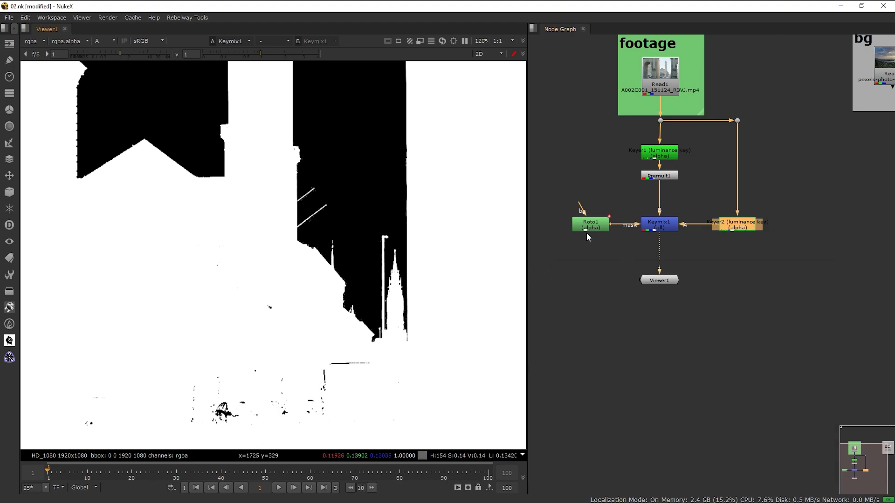
key("a")
key("a")
Move the Premult node to directly after the KeyMix and compare the result in RGB and alpha
left_click(663, 177)
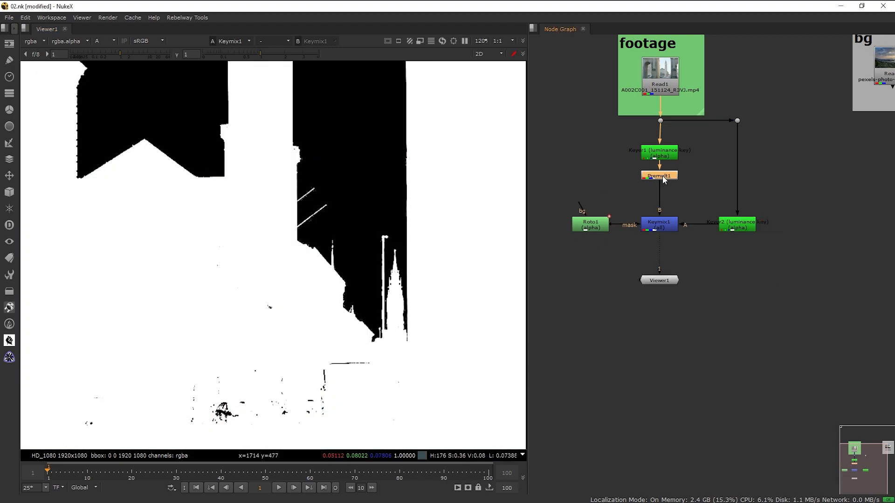
left_click_drag(659, 176, 659, 252)
key("a")
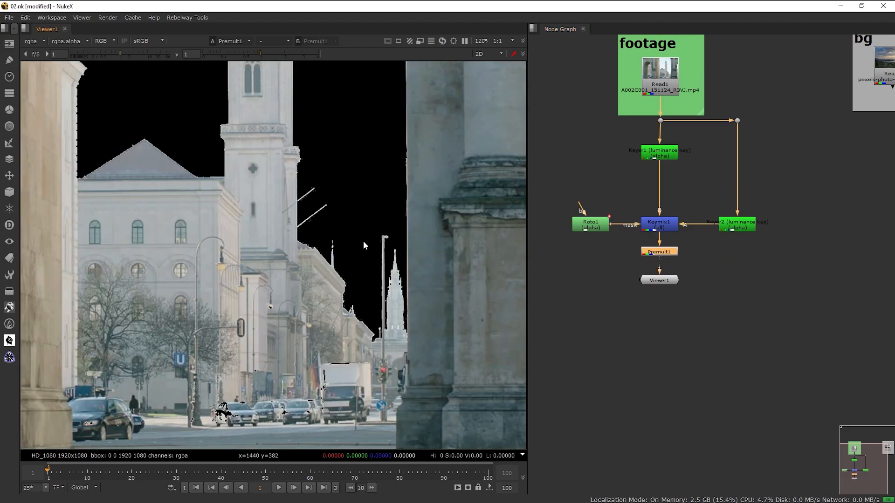
key("a")
key("a")
key("a")
key("a")
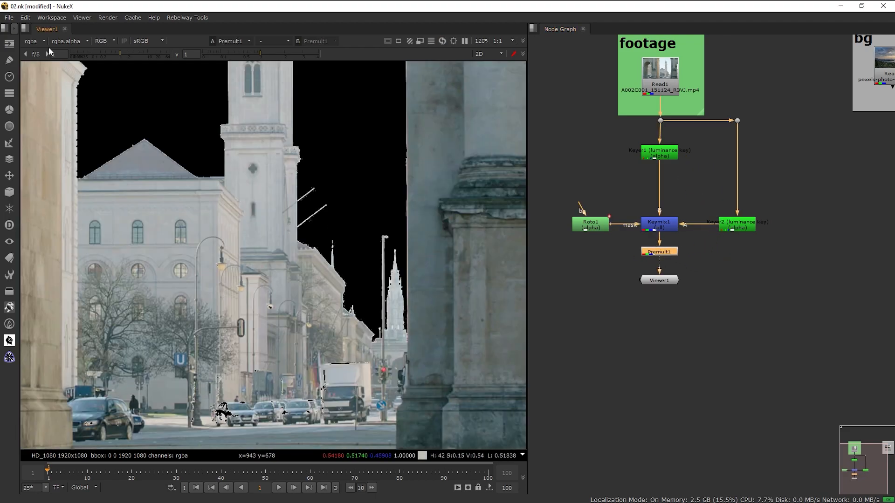
Space out the node tree, grouping the Keyers, Roto, KeyMix and Premult closely and moving Viewer1 further down
key("f")
left_click_drag(651, 286, 653, 344)
left_click_drag(558, 194, 765, 235)
left_click_drag(737, 223, 737, 192)
middle_click_drag(752, 220, 751, 232)
left_click_drag(658, 164, 658, 174)
left_click_drag(551, 160, 760, 226)
left_click_drag(744, 209, 744, 221)
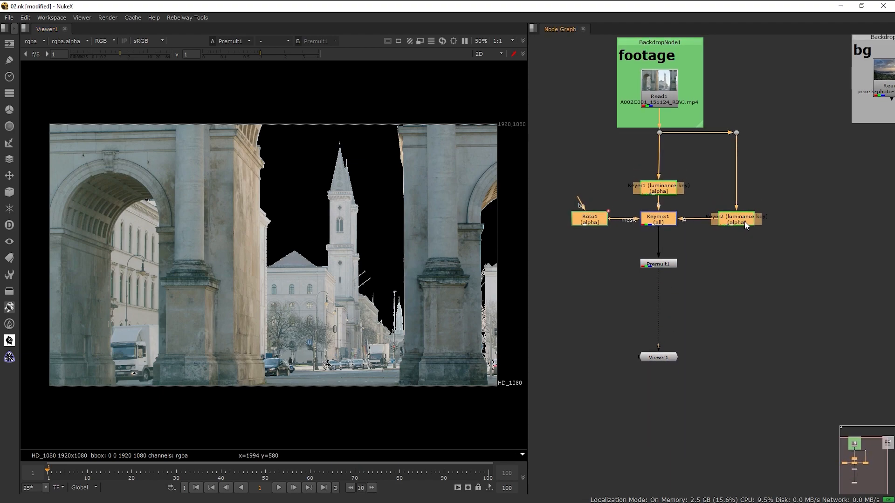
left_click_drag(553, 170, 785, 244)
left_click_drag(673, 263, 673, 247)
Add a backdrop around the Keyer, Roto, KeyMix and Premult nodes and resize it to enclose them
left_click_drag(545, 164, 782, 239)
key("Tab")
type("Backdrop")
key("Return")
left_click_drag(747, 146, 738, 164, "ctrl")
left_click_drag(770, 256, 790, 257)
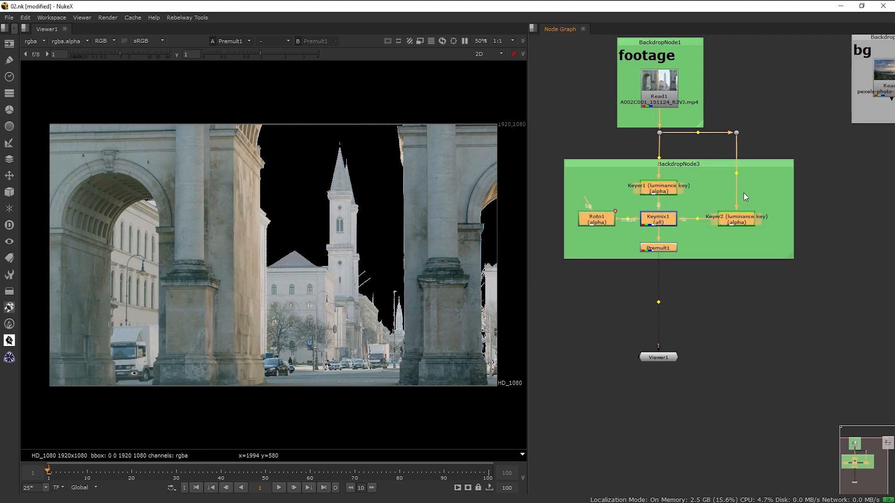
left_click_drag(787, 164, 779, 164, "ctrl")
left_click(718, 183)
Set the new backdrop's color to blue
double_click(703, 164)
left_click(467, 137)
left_click_drag(690, 152, 703, 210)
left_click_drag(692, 177, 697, 219)
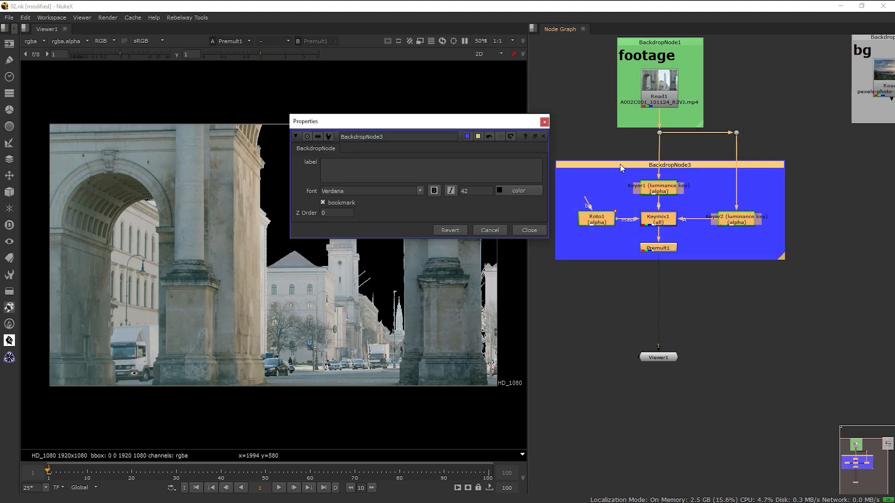
Label the blue backdrop "key" in bold and save the script
left_click(428, 170)
type("k")
left_click(434, 192)
left_click(543, 122)
scroll(782, 205, "down", 1)
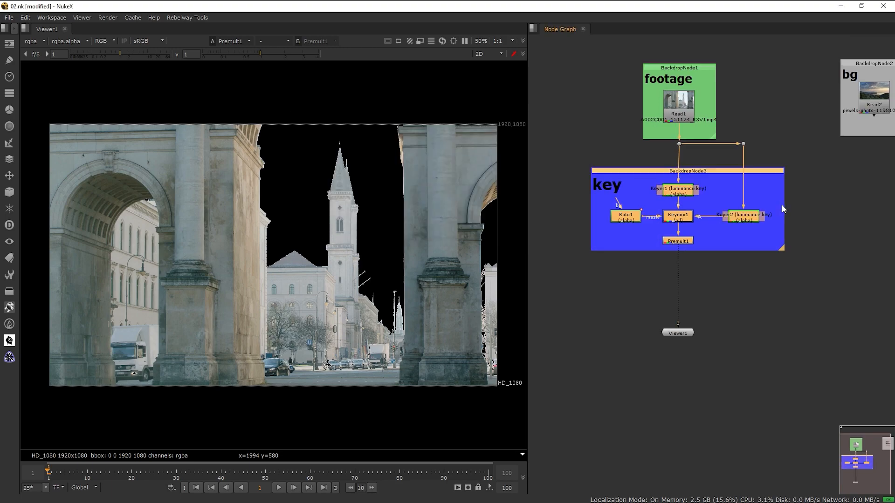
middle_click_drag(781, 205, 743, 204)
left_click(737, 270)
key("ctrl+s")
Show the alpha in the viewer and insert a Merge node between the Premult and Viewer1, aligned with the node chain
key("a")
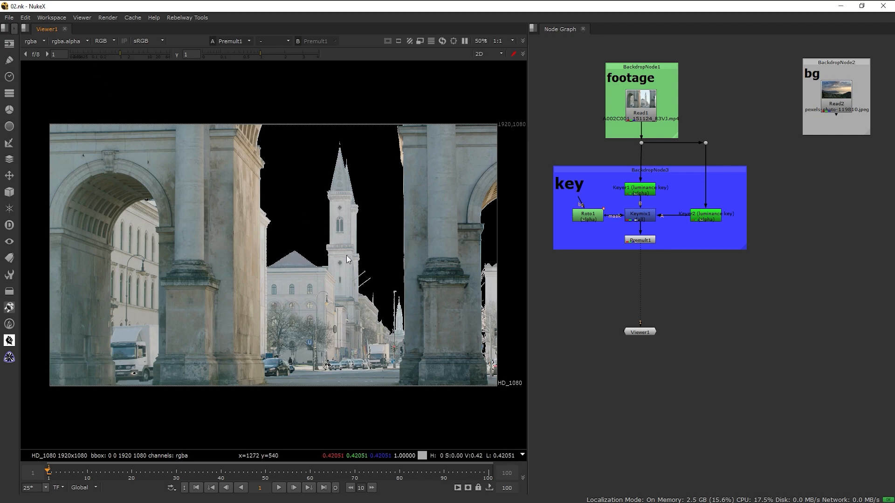
key("a")
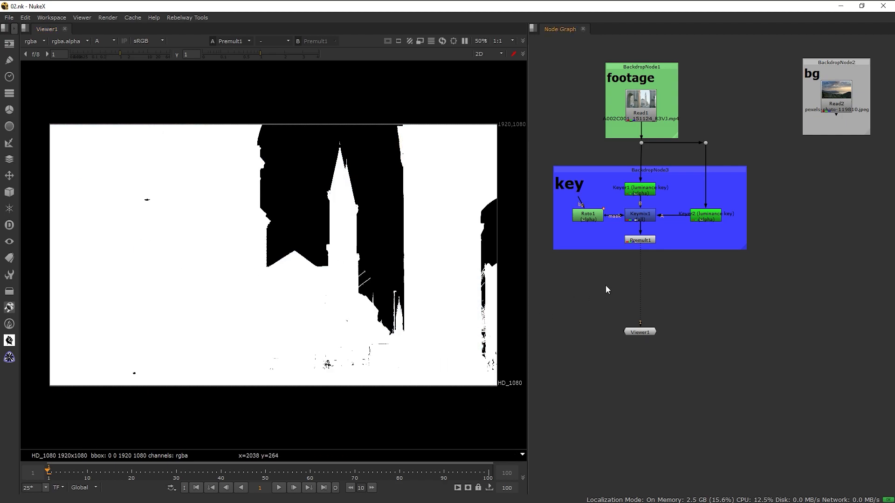
left_click(641, 241)
left_click(652, 283)
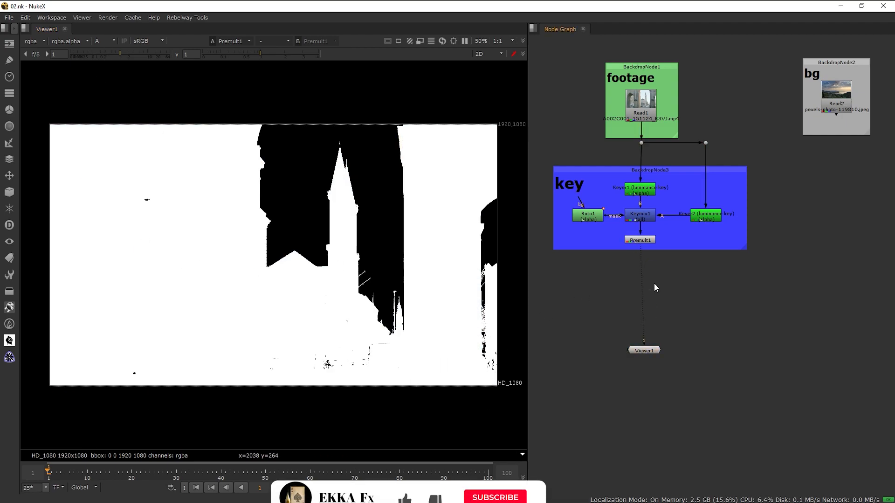
key("m")
left_click(627, 224)
left_click_drag(661, 281, 646, 283)
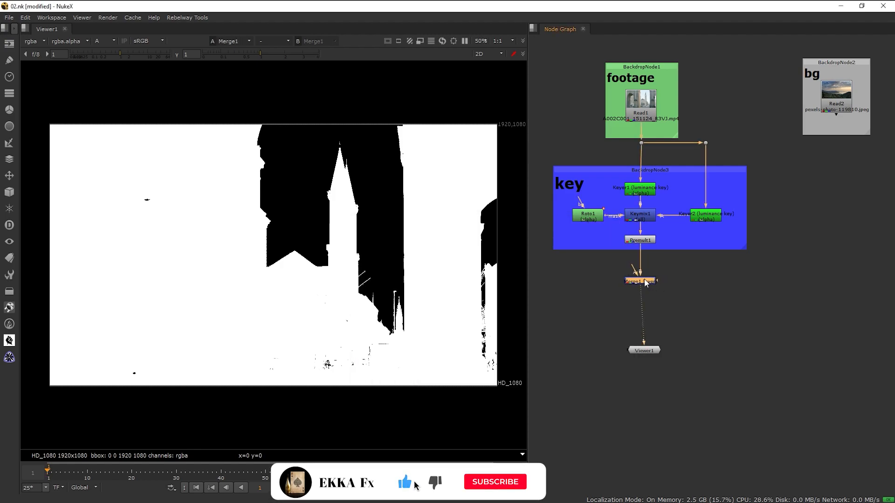
left_click_drag(651, 354, 646, 350)
left_click(588, 283)
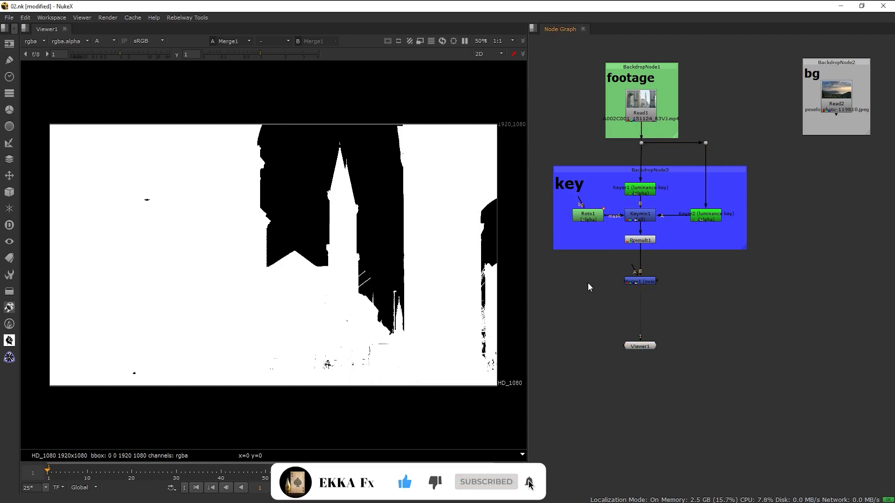
Add a second Roto node beside the Merge and inspect the alpha for holes in the street area
key("o")
left_click_drag(524, 195, 892, 259)
left_click_drag(787, 8, 734, 311)
middle_click_drag(736, 272, 743, 211)
scroll(313, 320, "up", 1)
key("a")
key("a")
key("a")
key("a")
key("a")
key("a")
key("f")
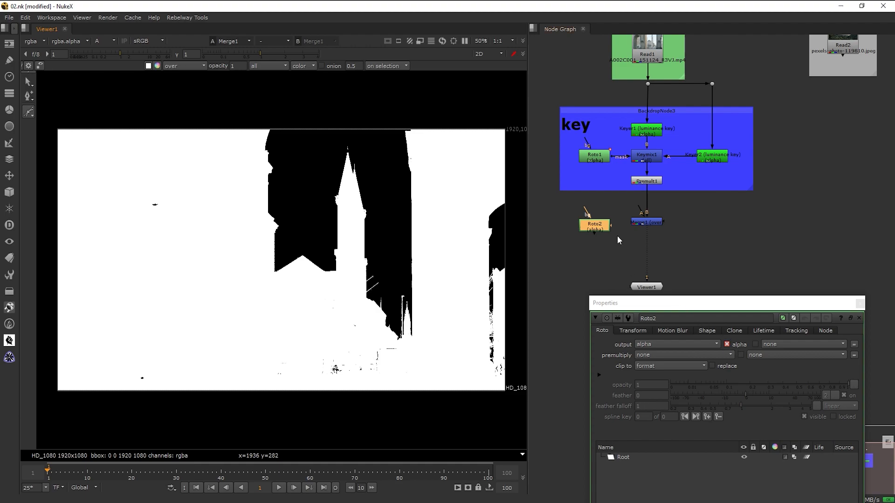
Draw a Bezier line across the frame just inside the buildings, church tower and pillars, staying below the sky edge
left_click(48, 323)
left_click(209, 289)
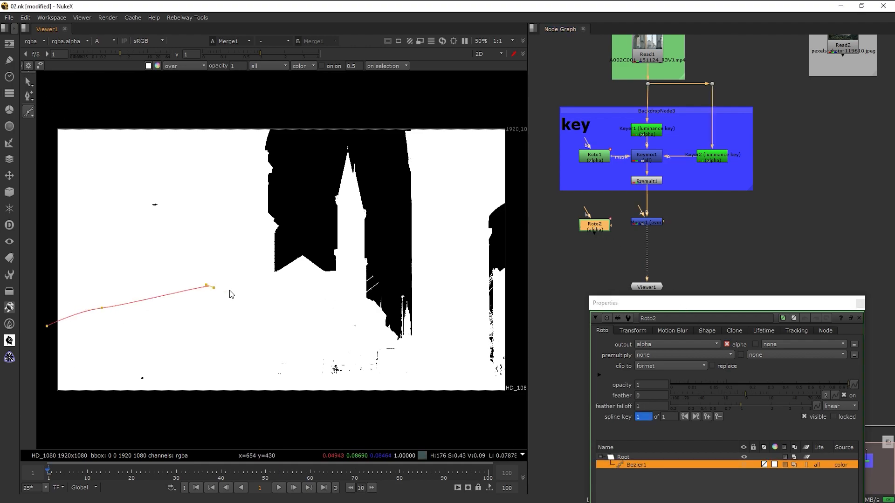
scroll(278, 295, "up", 3)
left_click(309, 283)
left_click(325, 263)
left_click(376, 270)
left_click(376, 258)
left_click(395, 229)
left_click(413, 245)
left_click(417, 314)
left_click(429, 335)
middle_click_drag(405, 311, 270, 189)
left_click(344, 261)
middle_click_drag(394, 202, 399, 236)
key("a")
scroll(423, 236, "up", 7)
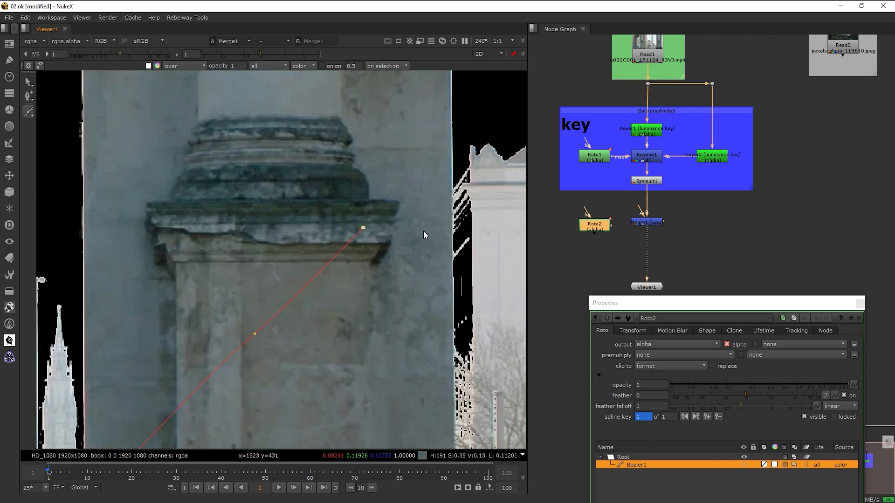
left_click(436, 178)
scroll(512, 196, "down", 8)
left_click(480, 202)
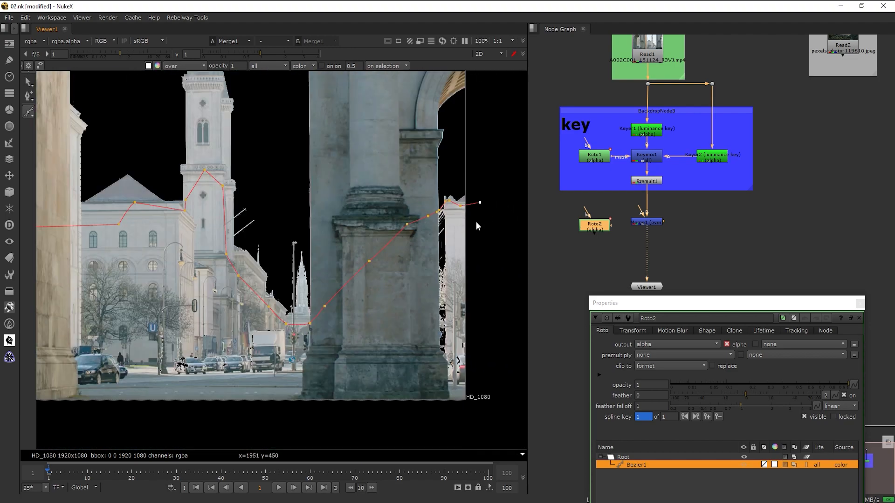
Close the Bezier shape around the lower part of the frame, outside the image border
left_click(508, 310)
left_click_drag(378, 368, 322, 369)
middle_click_drag(206, 360, 387, 343)
left_click(137, 328)
left_click(77, 208)
left_click(76, 184)
Close the Roto properties, connect the second Roto to the Merge mask input and align it with the Merge
left_click(859, 303)
middle_click_drag(710, 207, 722, 249)
middle_click_drag(450, 169, 371, 316)
key("f")
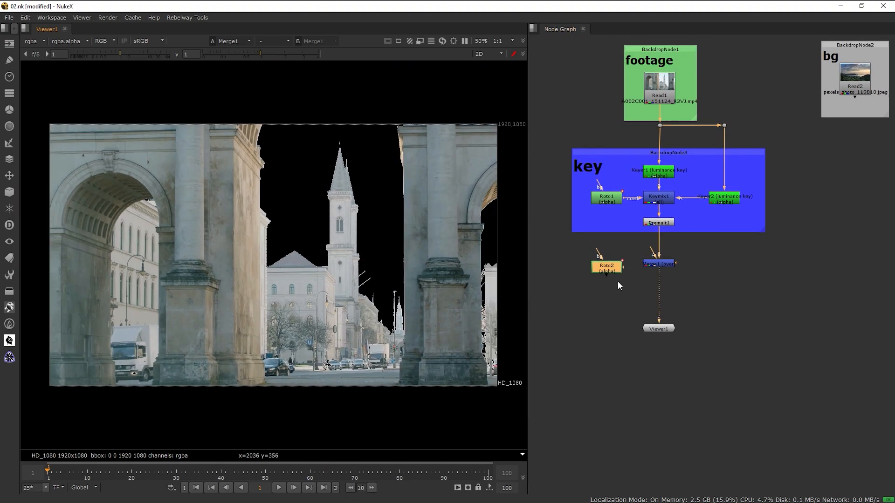
left_click_drag(677, 266, 740, 257)
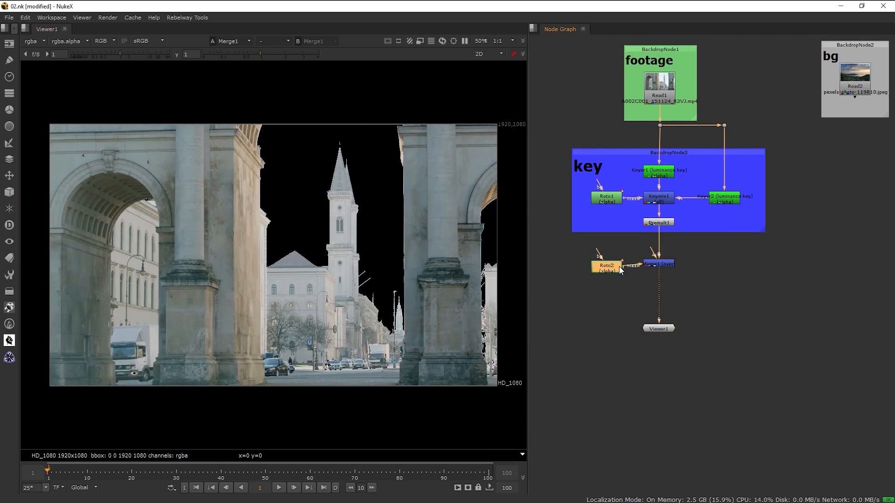
left_click_drag(620, 270, 614, 267)
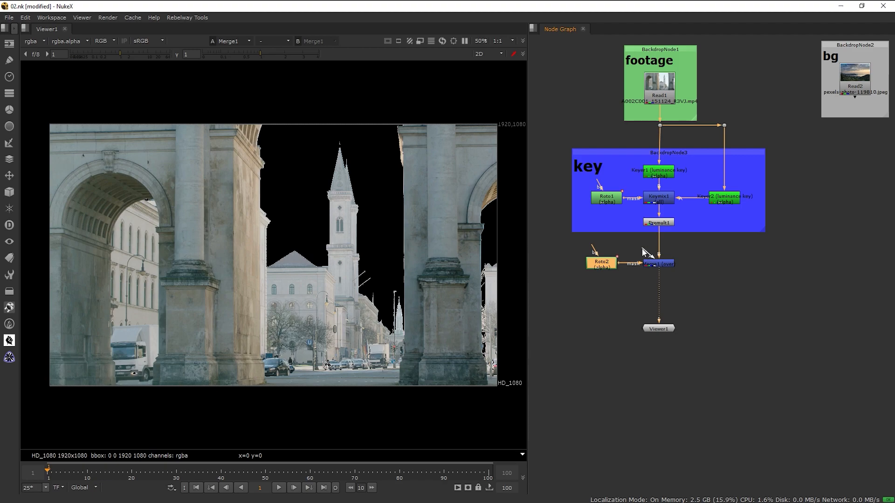
Add a dot beside the Merge, link it to the Merge's A input and feed it from the footage branch's corner dot
left_click(709, 262)
key("Tab")
type("dot")
left_click(687, 269)
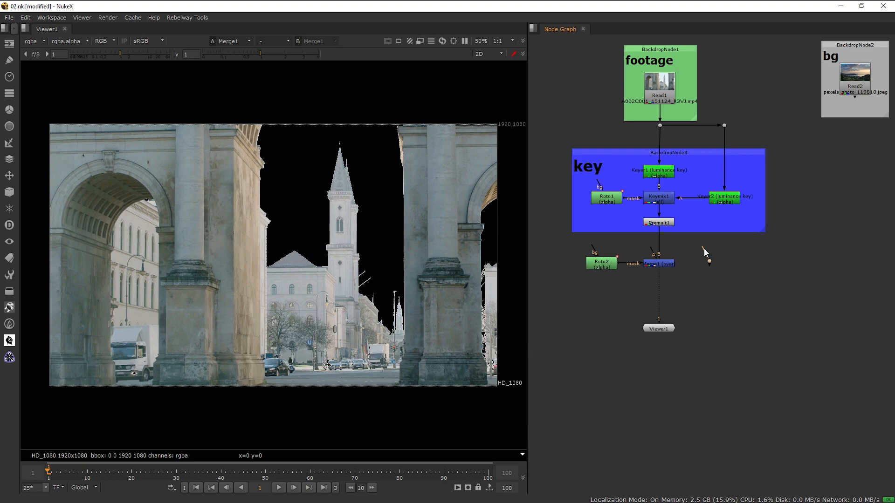
left_click_drag(751, 261, 724, 125)
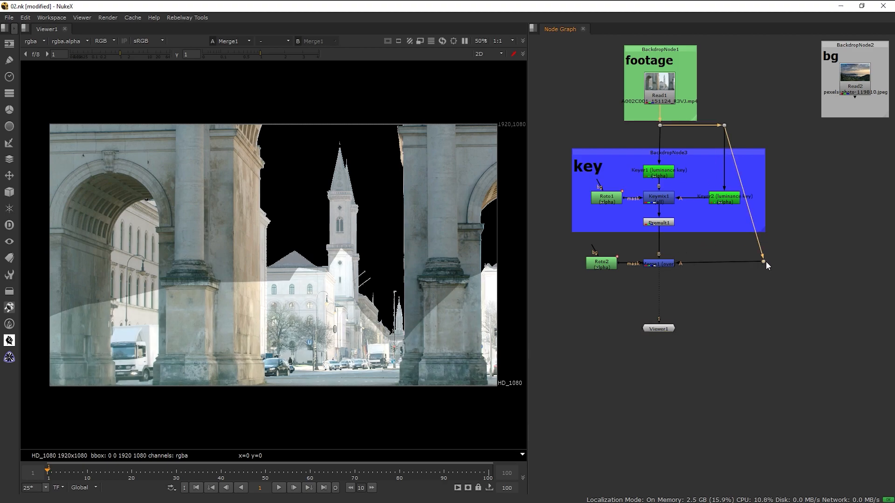
Add a corner dot to the Merge's footage branch level with the upper dots, and align the lower dot with it and the Merge
left_click_drag(748, 200, 755, 127, "ctrl")
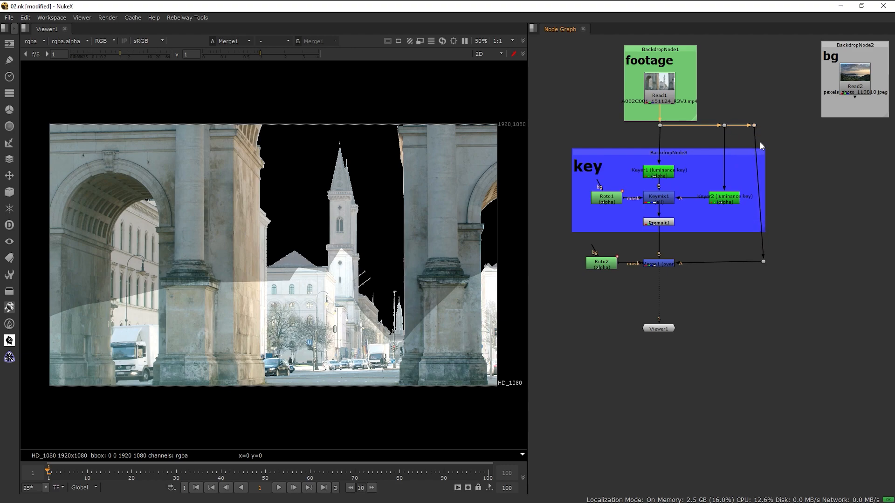
left_click_drag(763, 262, 755, 264)
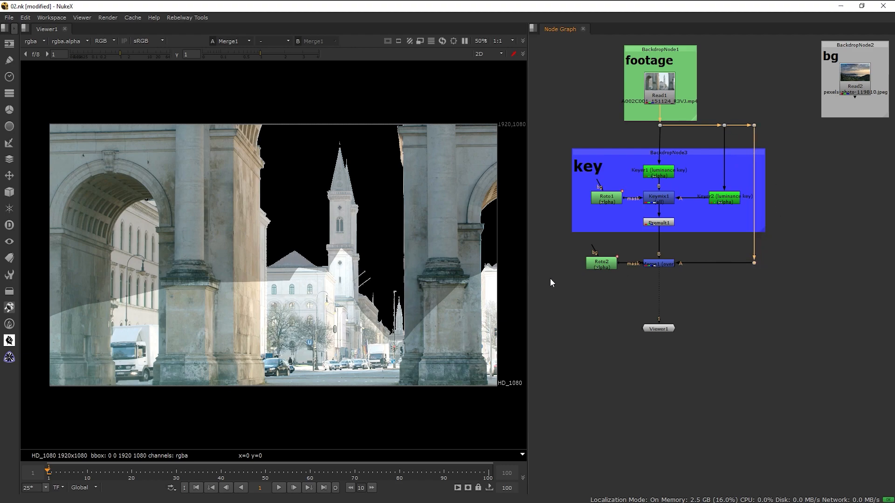
Enable auto alpha on the street footage's Read node and close its properties
double_click(662, 85)
left_click(549, 88)
left_click(759, 203)
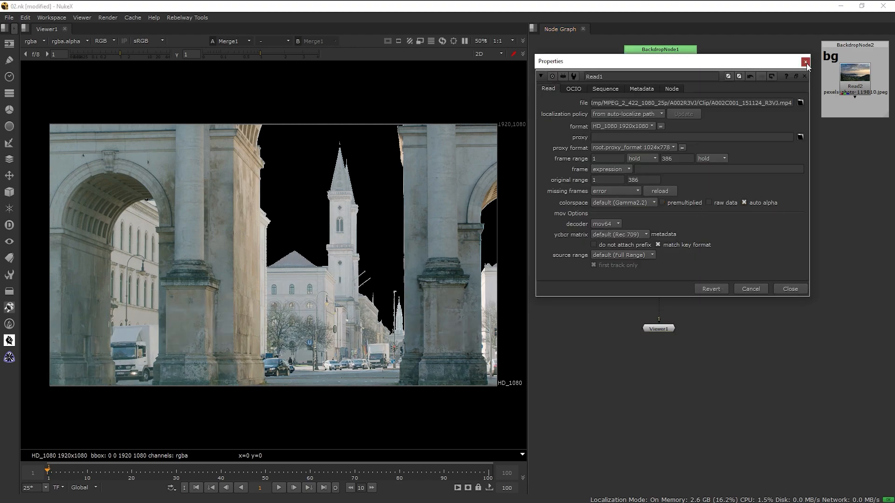
left_click(805, 62)
Check the alpha channel of the merged result against its color view
key("a")
key("a")
key("a")
key("a")
key("a")
key("a")
Set the Viewer node aside and inspect the first luminance Keyer's output around the church tower in color and alpha
scroll(386, 329, "up", 1)
middle_click_drag(672, 325, 659, 357)
left_click_drag(659, 356, 753, 347)
left_click(653, 204)
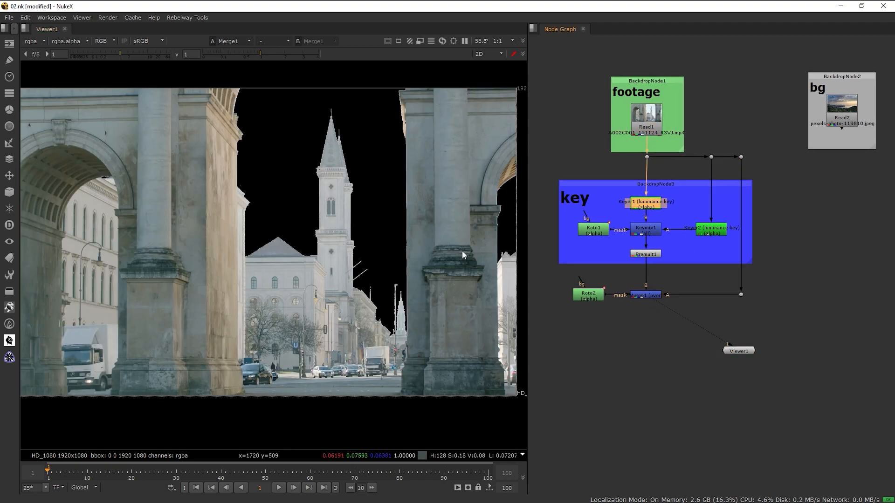
key("1")
scroll(419, 281, "up", 3)
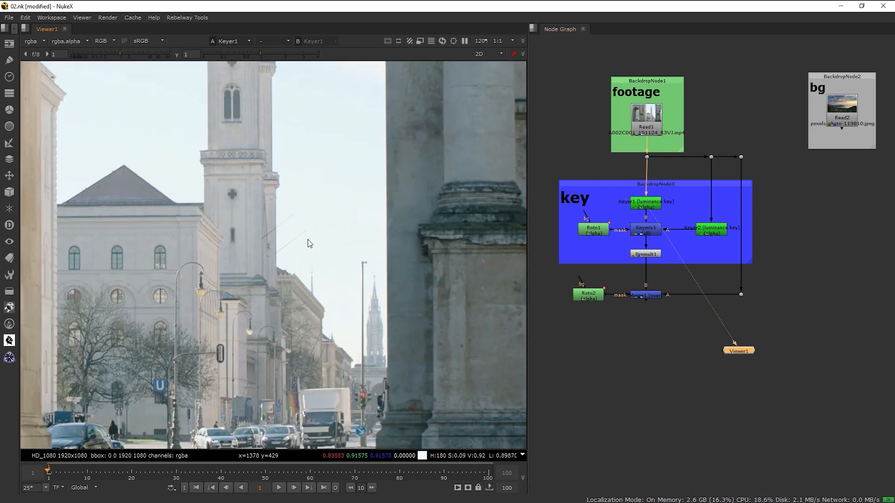
key("a")
left_click(648, 231)
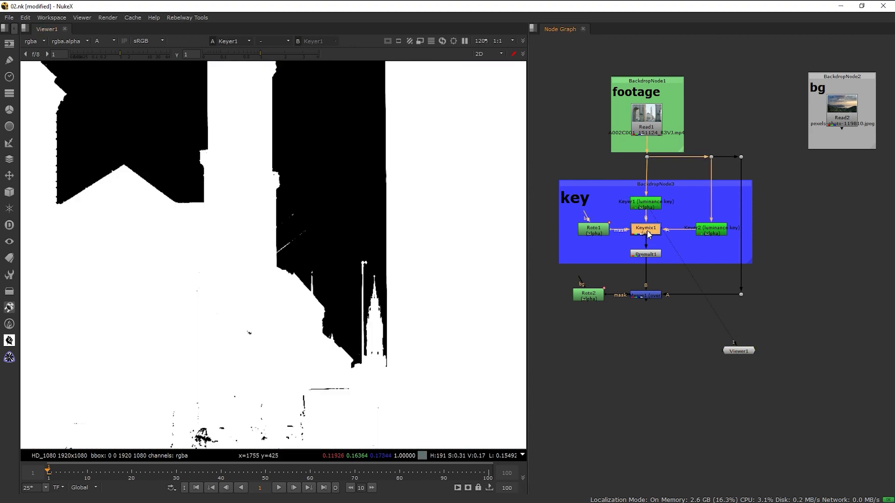
left_click(643, 206)
left_click(331, 326)
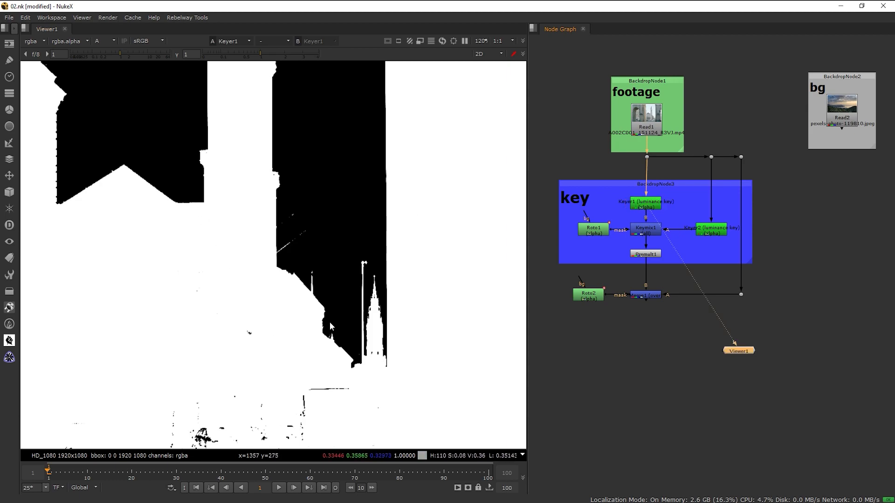
View the Keymix, Premult and Merge outputs one after another and inspect the combined foreground
left_click(653, 233)
key("1")
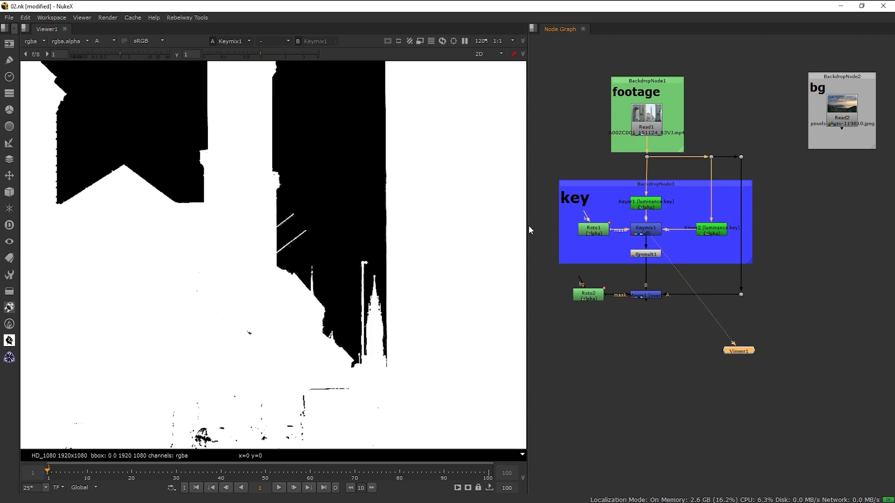
left_click(650, 255)
key("1")
left_click(652, 299)
key("1")
scroll(294, 336, "down", 5)
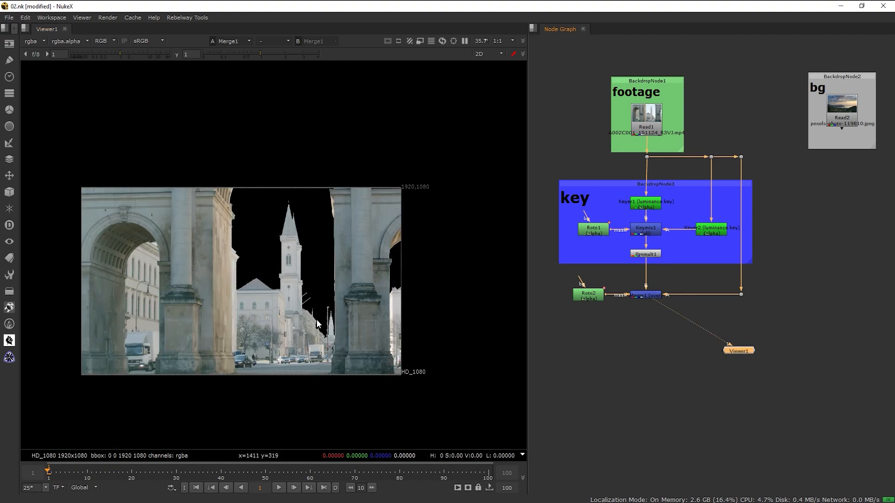
scroll(337, 306, "up", 1)
middle_click_drag(337, 306, 376, 274)
scroll(376, 274, "up", 1)
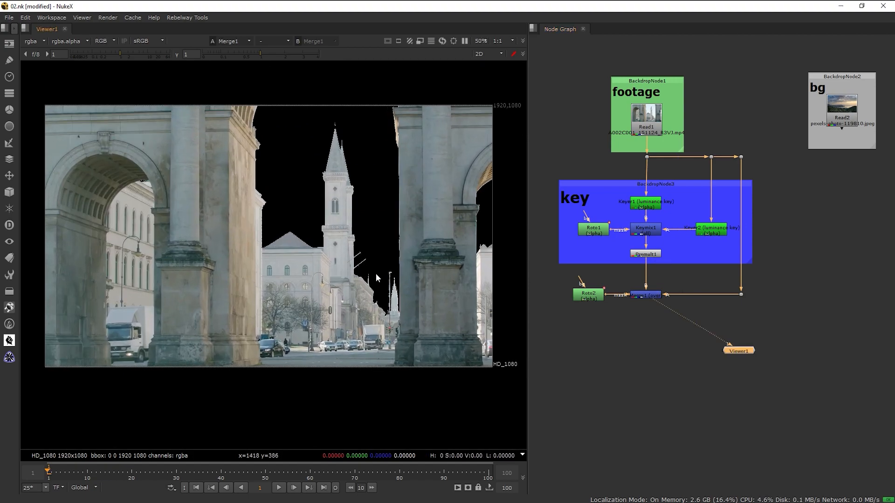
Move the Viewer node lower and create a backdrop around the second Roto and the Merge
left_click_drag(736, 350, 729, 370)
left_click_drag(547, 265, 761, 327)
key("Tab")
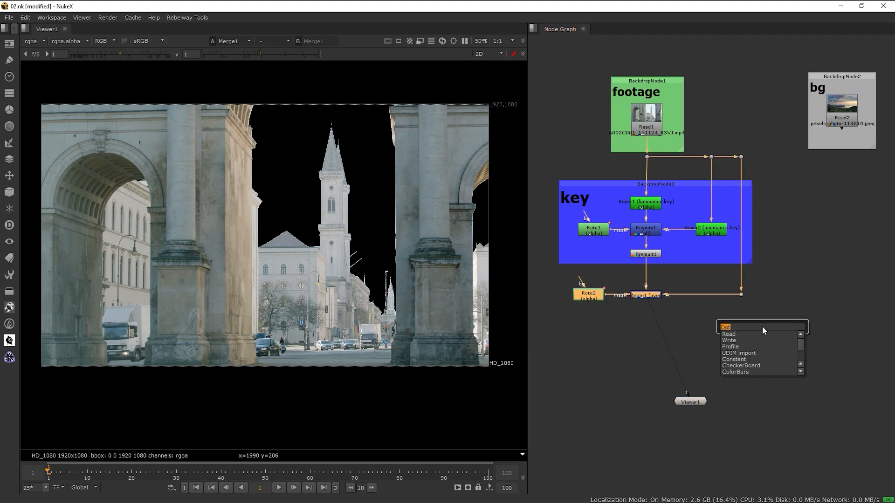
type("back")
key("Return")
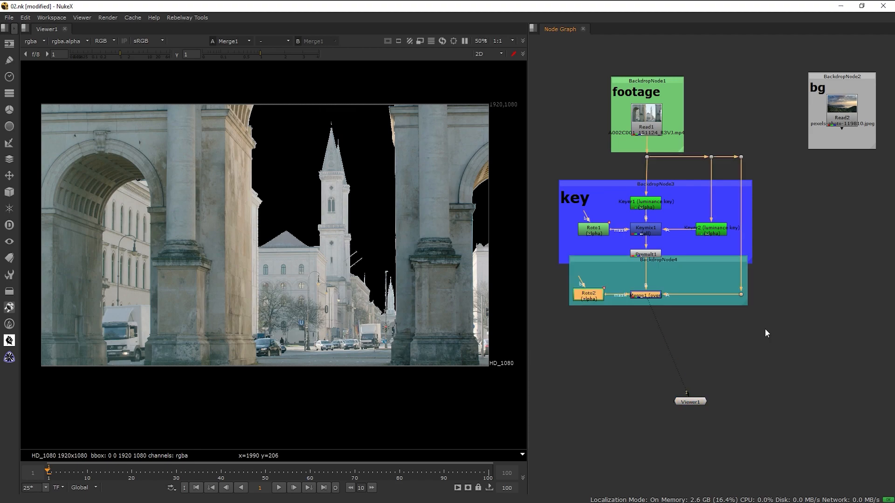
Position the new backdrop directly below the key backdrop and resize it to match that width and enclose the side dot
left_click_drag(720, 259, 708, 272)
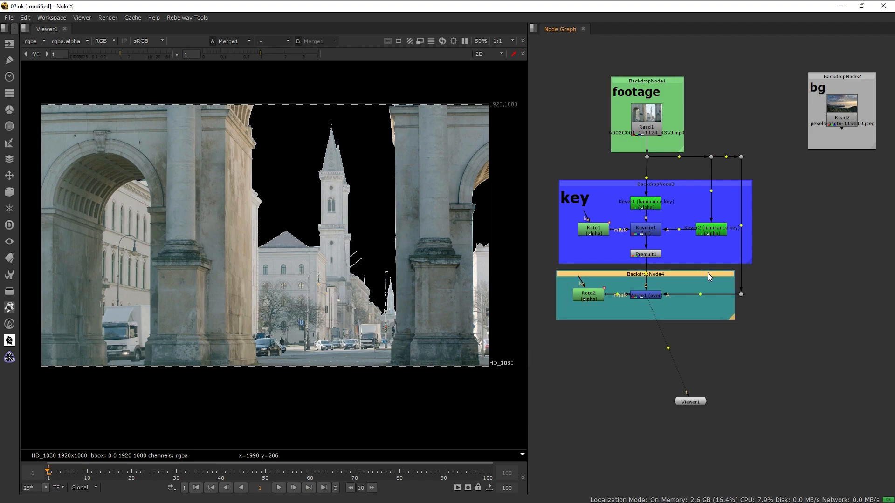
left_click_drag(733, 317, 754, 317)
left_click_drag(589, 281, 591, 278)
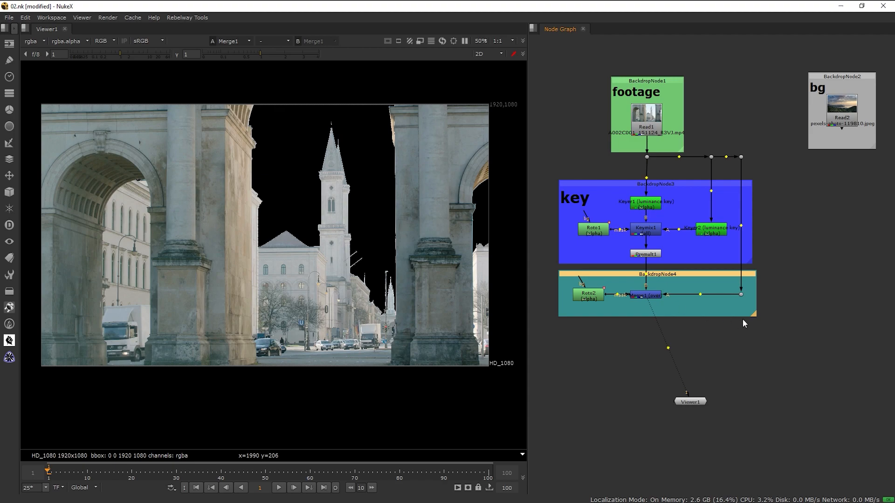
left_click_drag(757, 314, 754, 314)
Label the new backdrop "roto" at font size 30, indent the label past the nodes and close its properties
double_click(674, 273)
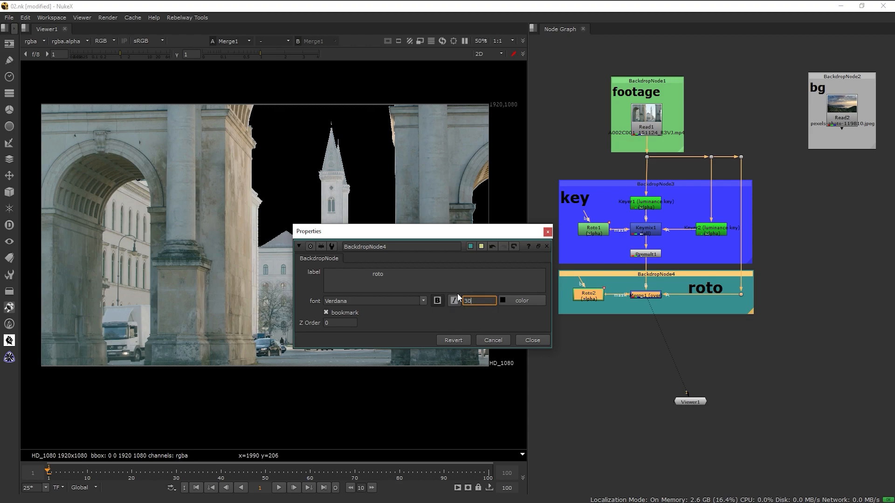
key("Return")
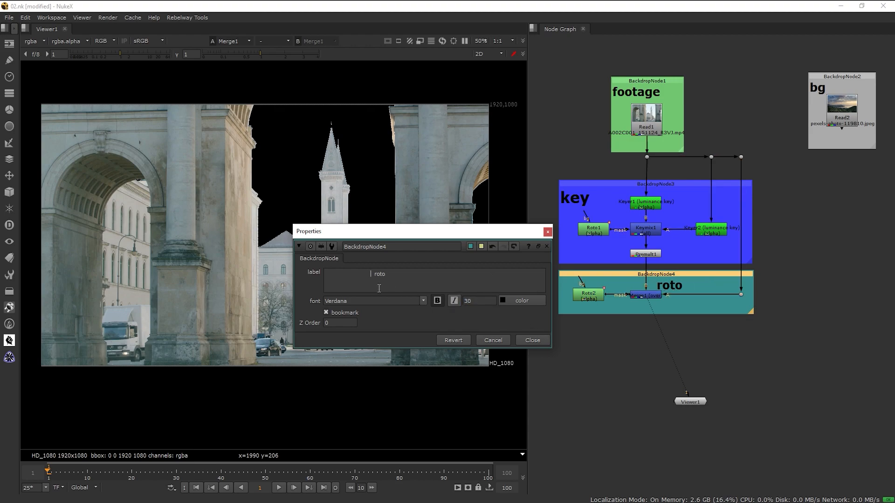
left_click(547, 232)
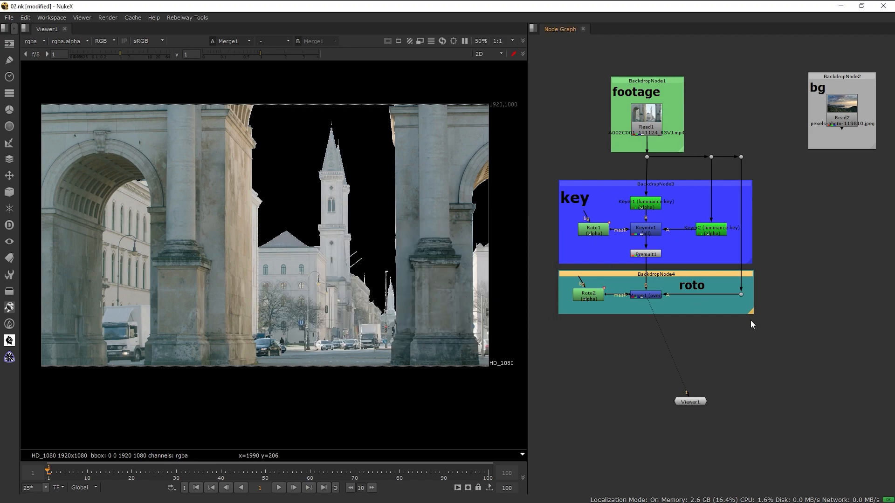
Align the Viewer node vertically beneath the Merge in the roto backdrop
left_click_drag(698, 402, 672, 403)
scroll(714, 353, "down", 2)
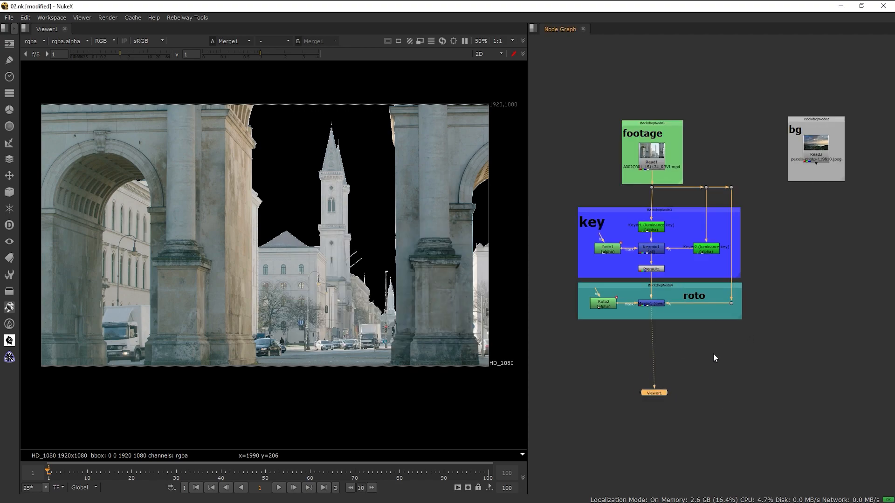
middle_click_drag(673, 348, 658, 371)
left_click_drag(629, 392, 625, 392)
View the background sunset image fitted in the viewer
left_click(790, 145)
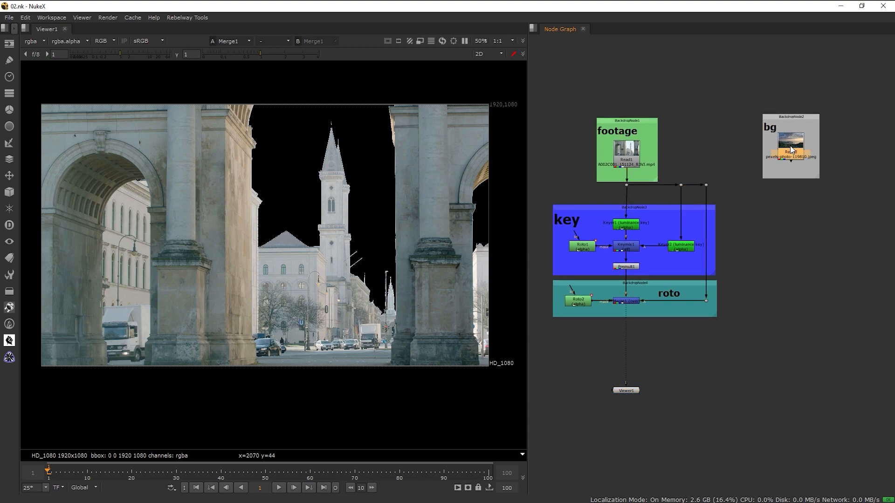
key("1")
key("f")
scroll(462, 211, "down", 2)
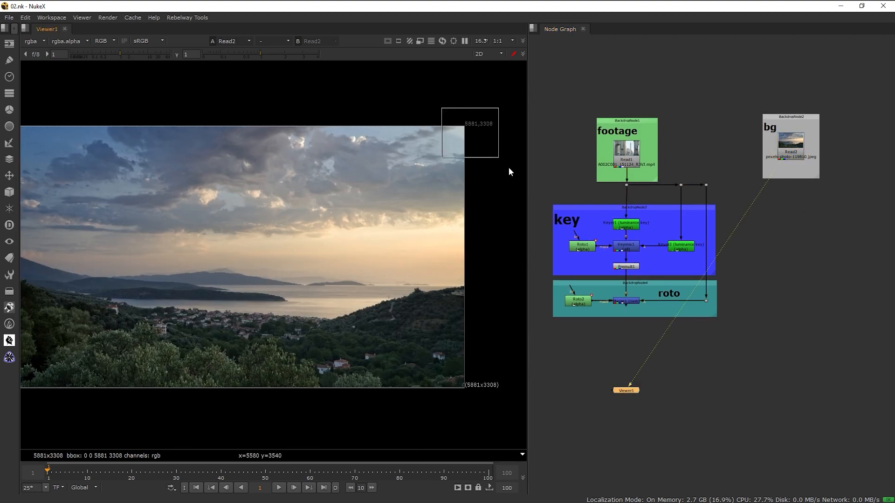
scroll(410, 229, "up", 1)
Add a Transform node after the background image's Read node and place it below the bg backdrop
left_click(792, 142)
key("Tab")
type("tr")
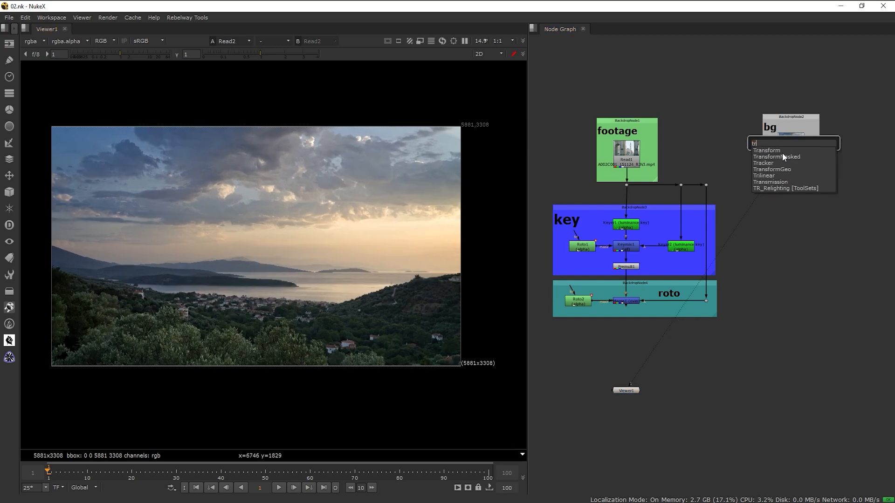
left_click(782, 152)
left_click_drag(793, 169, 790, 197)
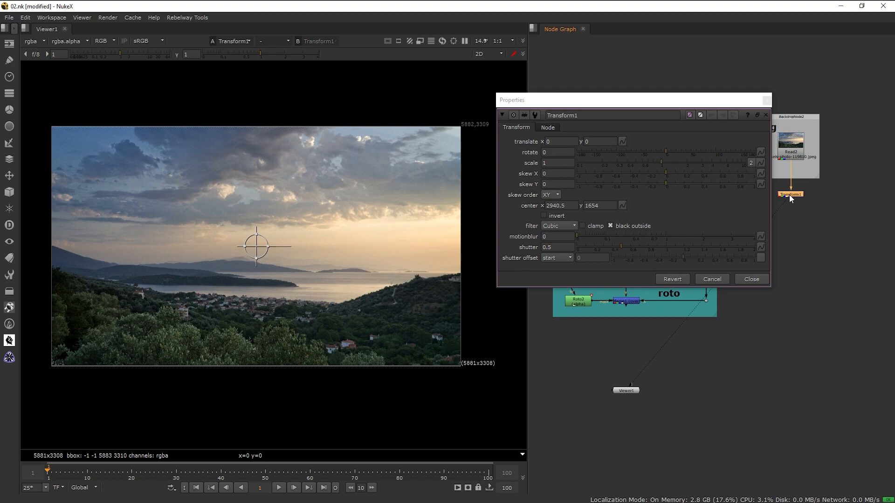
Add a Merge fed by the background's Transform, close the Transform properties and place the Merge below the Transform
key("m")
left_click(803, 135)
left_click(767, 101)
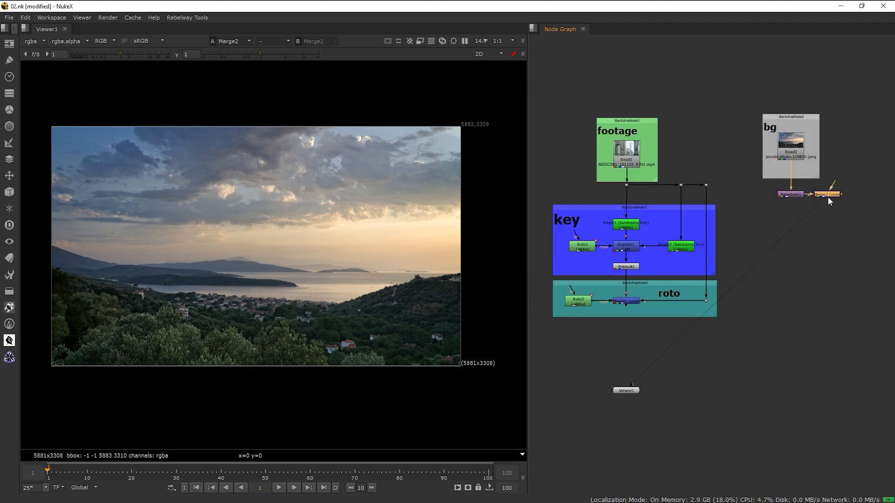
left_click_drag(789, 209, 789, 220)
left_click(820, 207)
Widen the node graph area and add a Reformat node feeding the B input of the background Merge, placed beside it
scroll(809, 200, "up", 2)
mouse_move(810, 200)
middle_mouse_down()
mouse_move(795, 197)
mouse_move(823, 194)
middle_mouse_up()
left_click_drag(530, 232, 457, 223)
middle_click_drag(361, 227, 266, 212)
middle_click_drag(712, 222, 780, 208)
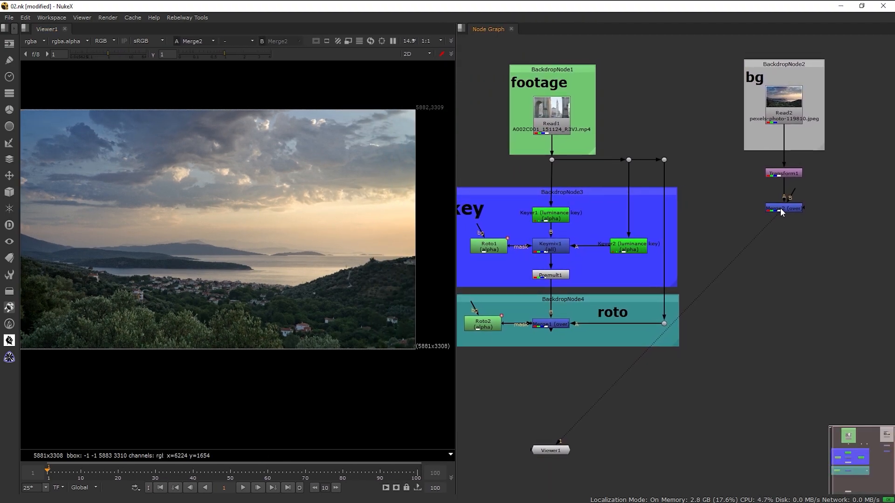
key("Tab")
type("ref")
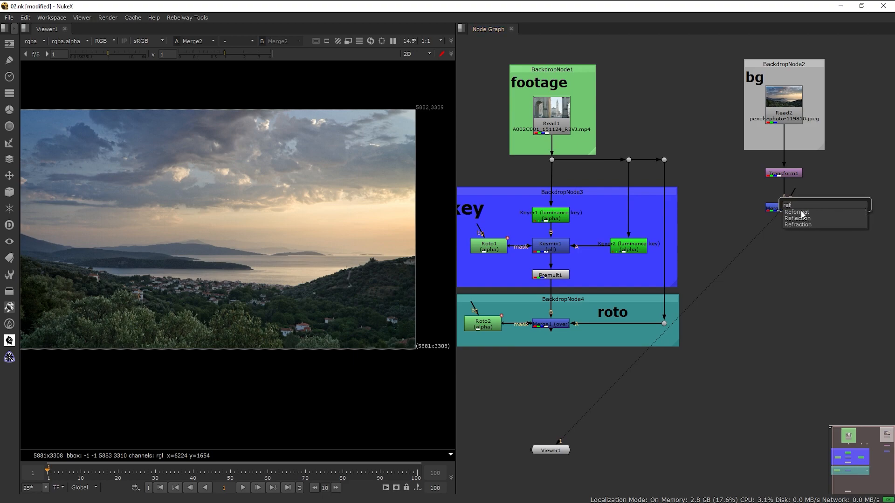
key("Return")
left_click(795, 152)
left_click_drag(818, 206, 847, 213)
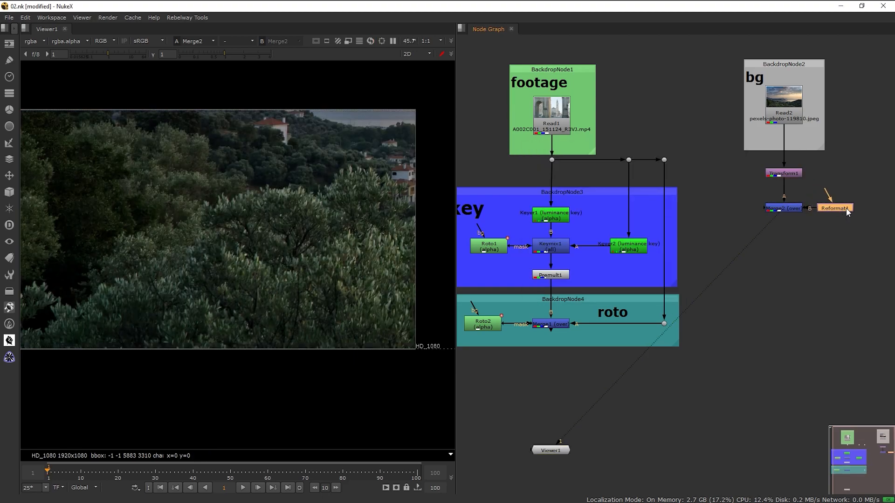
Move the background Merge and the Reformat together closer to the Transform node
scroll(298, 220, "down", 3)
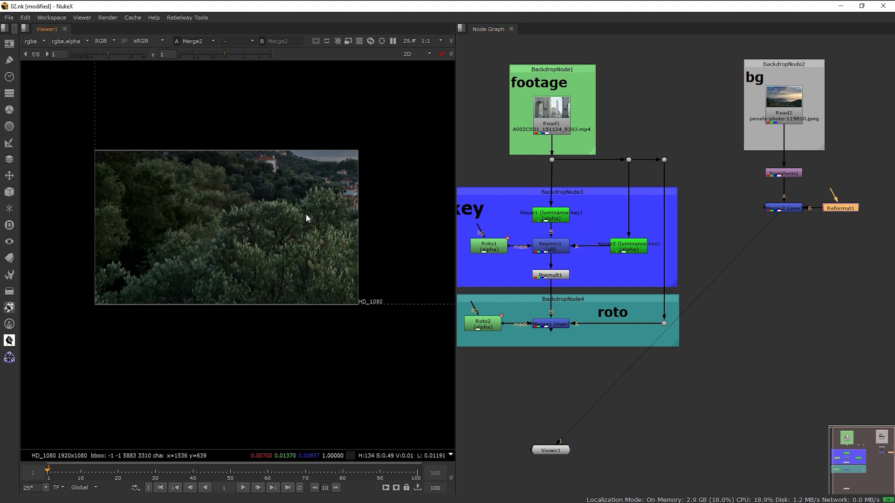
left_click_drag(740, 194, 867, 229)
left_click_drag(845, 210, 845, 200)
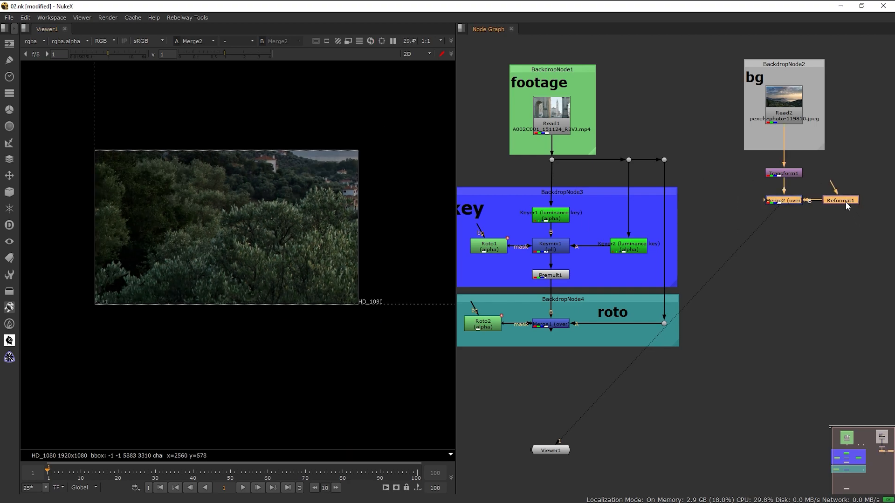
left_click(743, 156)
Translate the background image to about x -2015, y -1070 so its sky and horizon fill the HD frame, and close the Transform properties
scroll(278, 223, "down", 5)
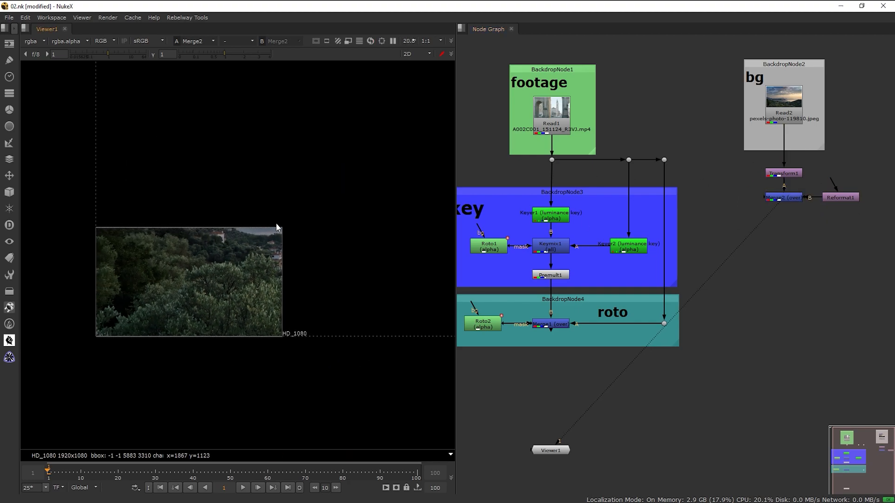
middle_click_drag(359, 171, 259, 202)
double_click(785, 174)
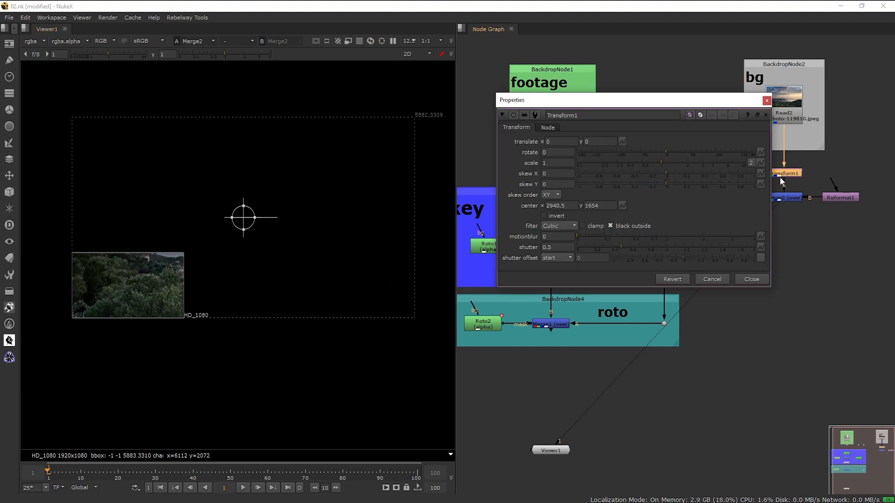
left_click_drag(249, 222, 130, 289)
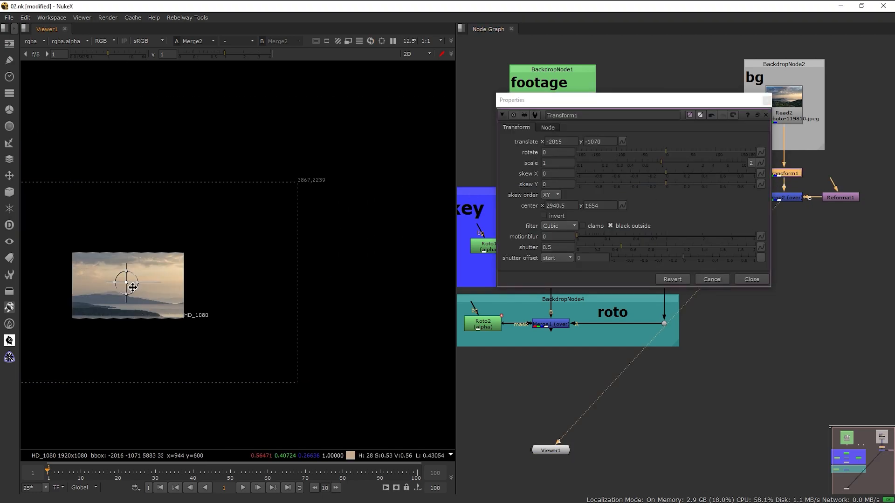
middle_click_drag(154, 276, 249, 220)
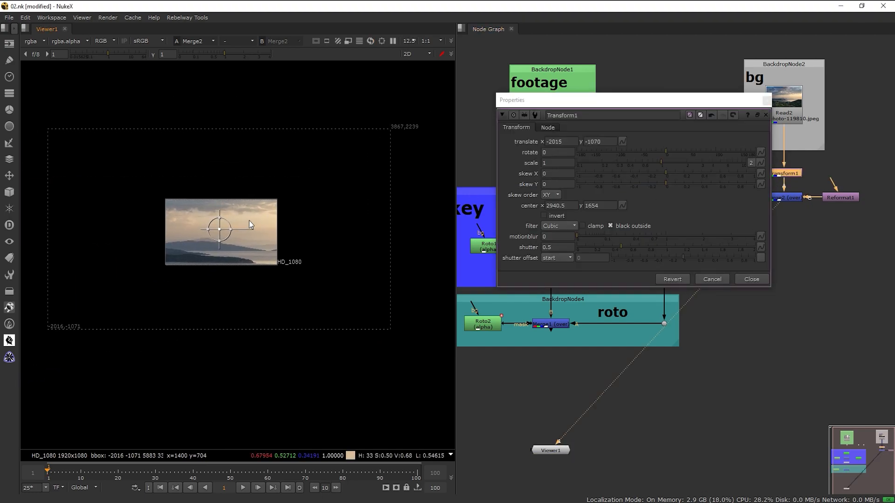
left_click(766, 101)
Add a Merge with the roto Merge as A and the background Merge as B, and view the composite
scroll(786, 279, "down", 5)
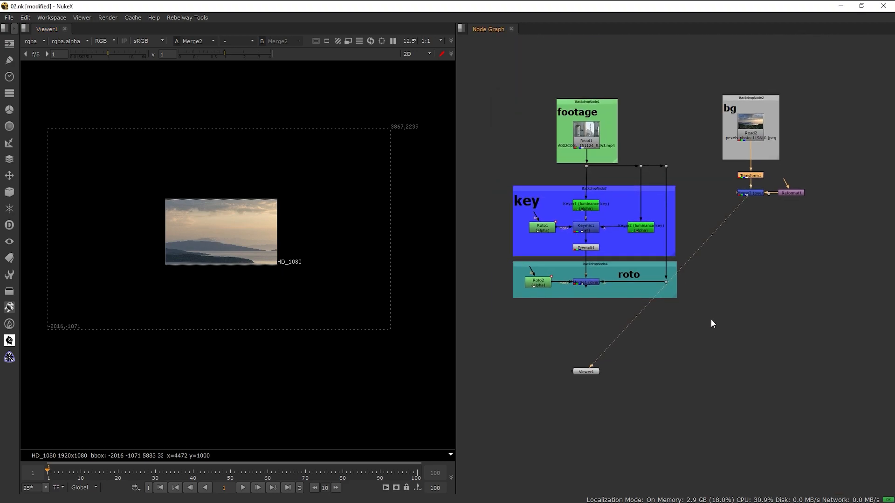
scroll(748, 279, "up", 2)
key("m")
left_click(691, 294)
left_click_drag(662, 332, 570, 292)
left_click_drag(724, 337, 764, 186)
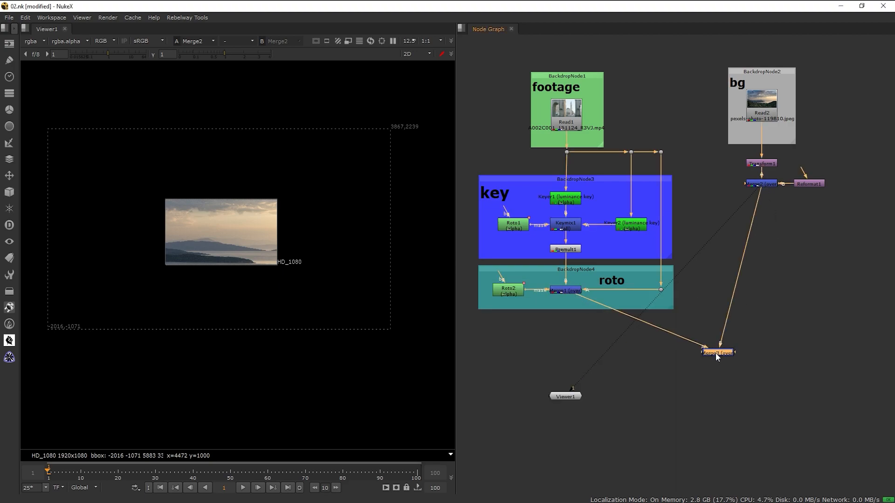
key("1")
Align the final Merge between the roto backdrop and the Viewer, and route its background input through a corner dot
left_click_drag(717, 357, 564, 354)
left_click_drag(663, 267, 760, 353, "ctrl")
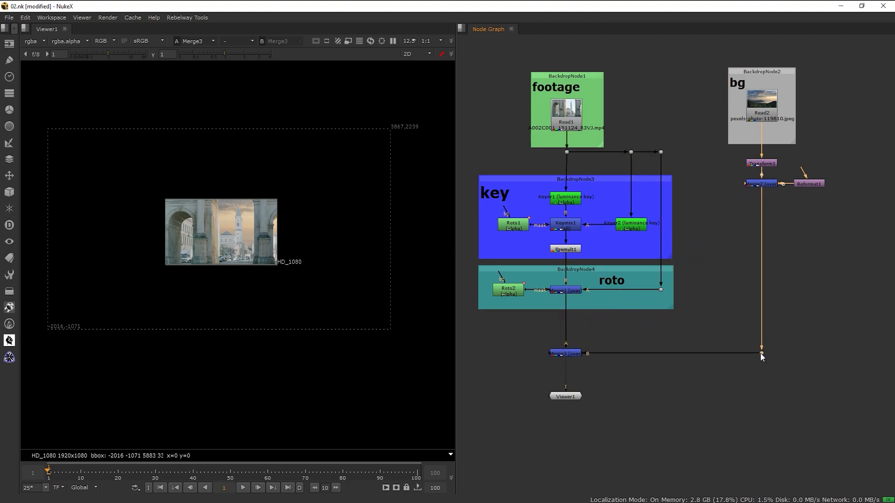
Move the whole bg branch, with its backdrop, Transform, Merge, Reformat and corner dot, closer to the footage branch
left_click_drag(714, 53, 851, 360)
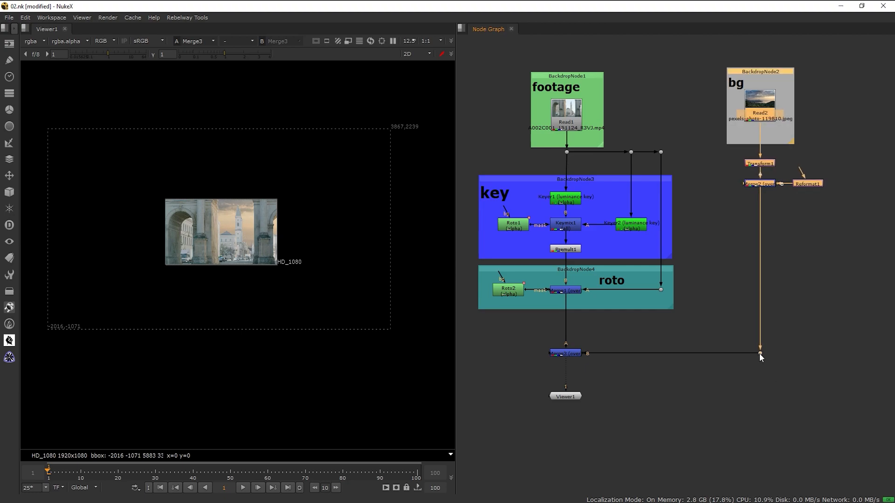
left_click_drag(760, 353, 726, 352)
scroll(210, 282, "up", 2)
middle_click_drag(264, 271, 257, 300)
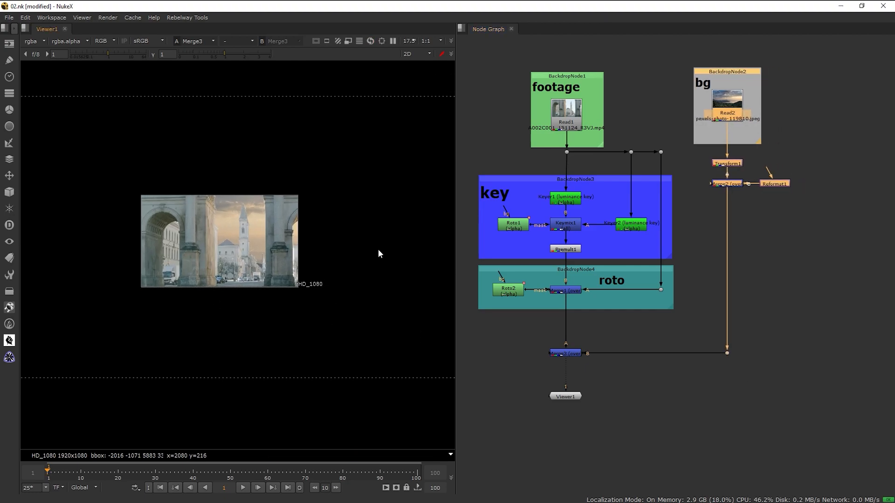
Scale the background image to 0.52 and translate it to about x -2480, y -1402 so its sky fills the openings behind the arches
left_click(744, 184)
double_click(728, 164)
left_click_drag(673, 101, 782, 246)
left_click_drag(769, 308, 745, 308)
left_click_drag(222, 243, 179, 256)
scroll(217, 255, "up", 2)
scroll(217, 256, "up", 3)
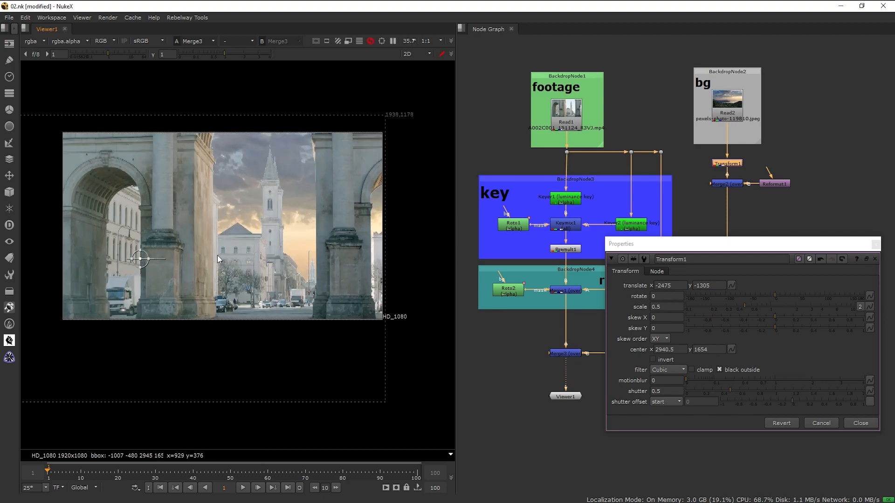
left_click(740, 306)
left_click_drag(741, 306, 739, 305)
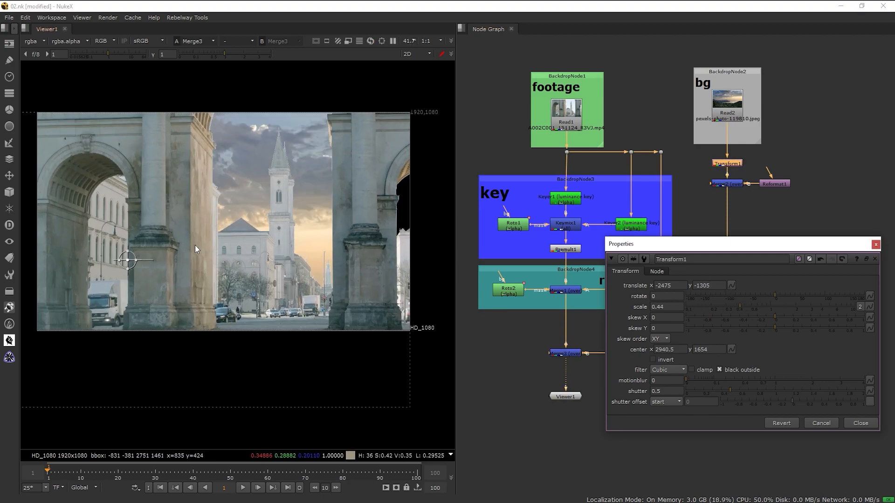
left_click_drag(135, 264, 180, 265)
left_click(744, 305)
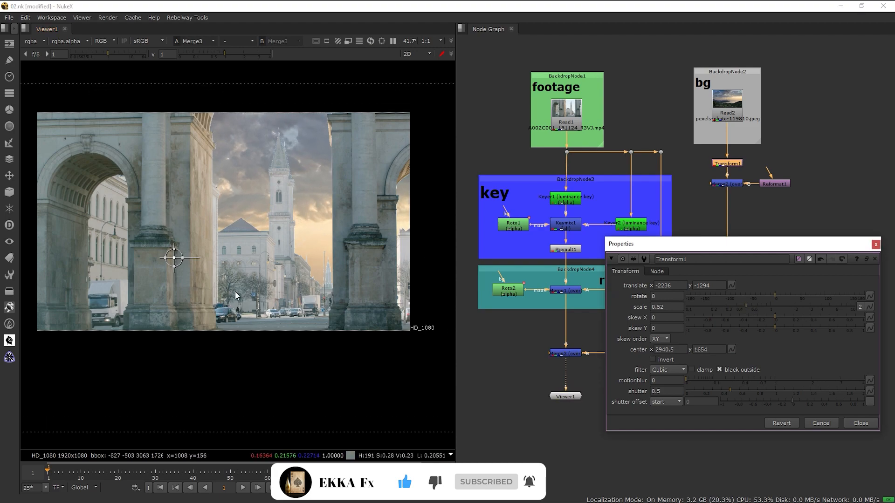
left_click_drag(178, 267, 135, 285)
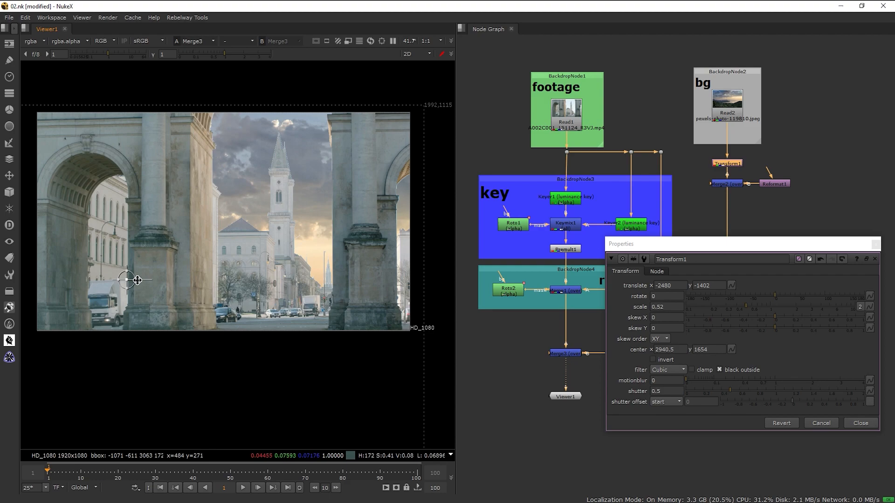
Close the Transform properties and save the script
left_click(875, 245)
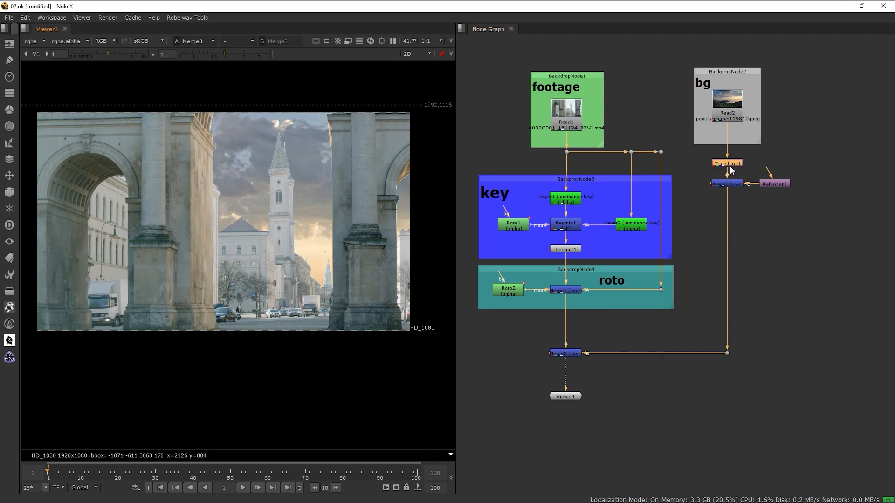
left_click(744, 207)
key("ctrl+s")
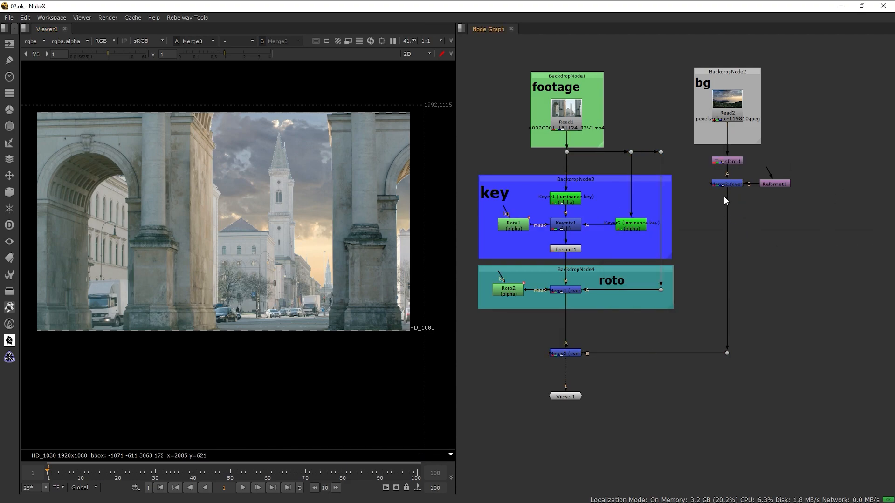
Add a Grade node below the background Merge and set its whitepoint to 0.43
key("Tab")
type("grad")
key("Return")
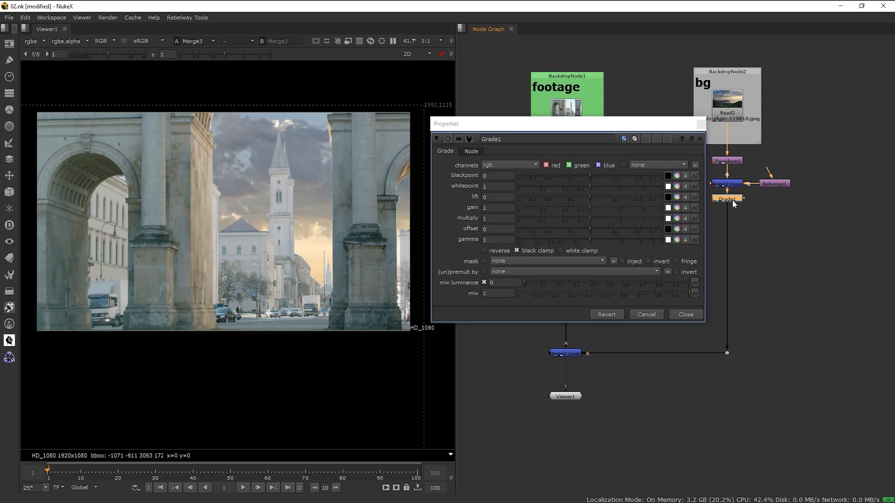
left_click_drag(589, 184, 563, 191)
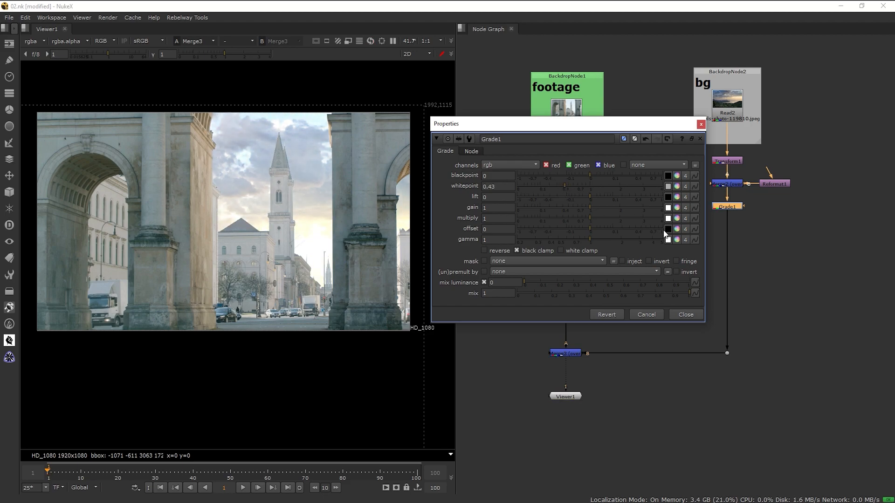
View only the red channel and raise the red component of the Grade's offset to about 0.14
left_click(676, 229)
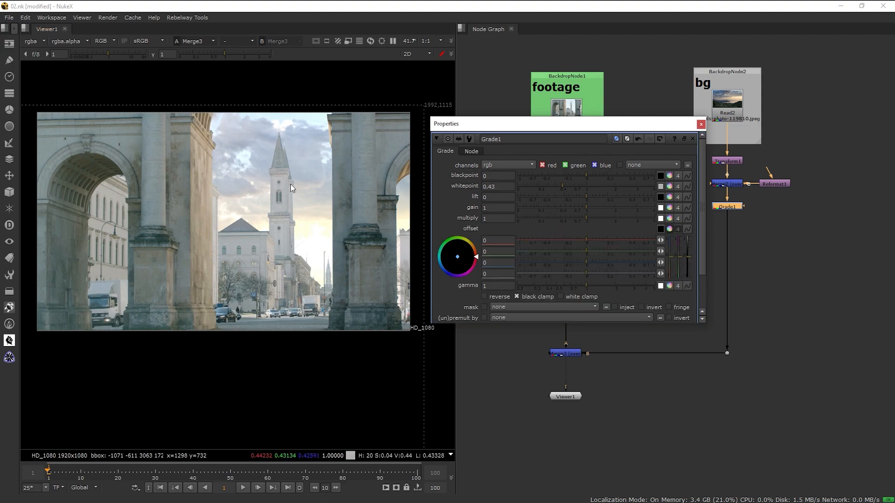
left_click(111, 41)
left_click(113, 60)
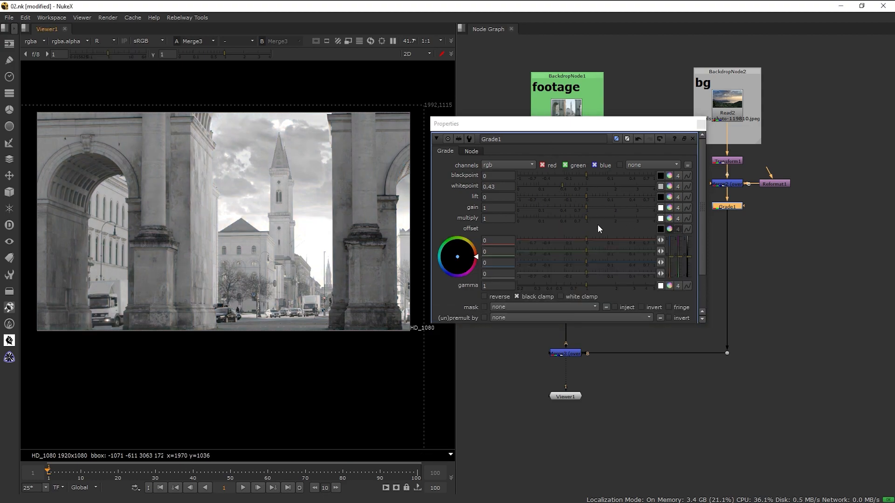
left_click_drag(587, 240, 594, 240)
left_click_drag(626, 243, 611, 243)
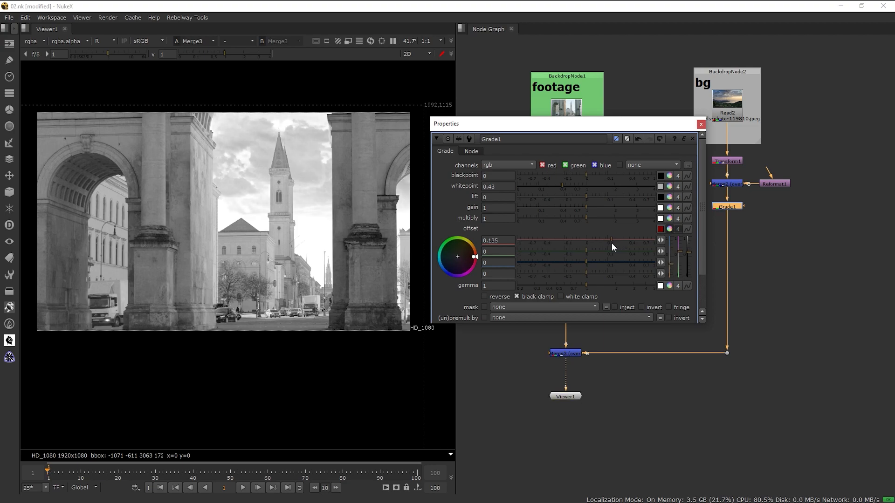
Check the green and blue channels individually, return to RGB, and set the Grade's offset to 0.09 green and 0.095 blue
left_click(112, 42)
left_click(111, 74)
mouse_move(594, 251)
left_mouse_down()
mouse_move(586, 250)
mouse_move(625, 253)
mouse_move(568, 253)
mouse_move(598, 253)
left_mouse_up()
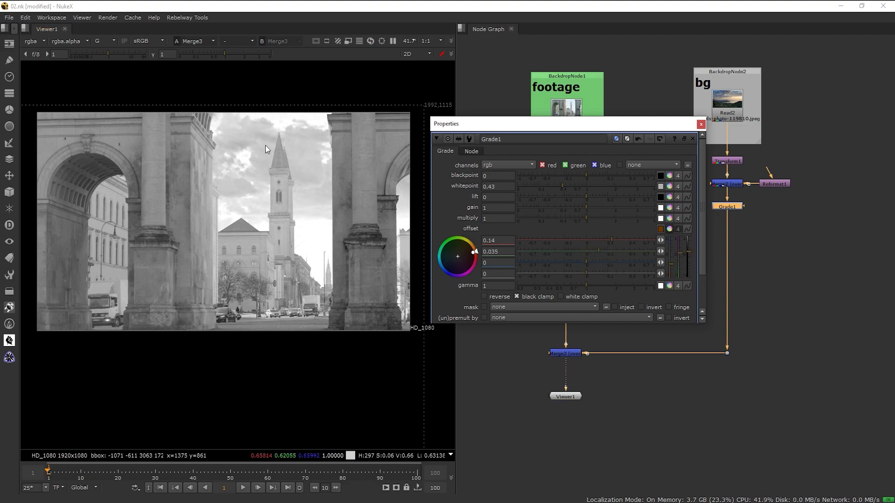
left_click(100, 40)
left_click(113, 78)
left_click_drag(587, 263, 613, 264)
left_click(106, 41)
left_click(112, 50)
left_click(598, 252)
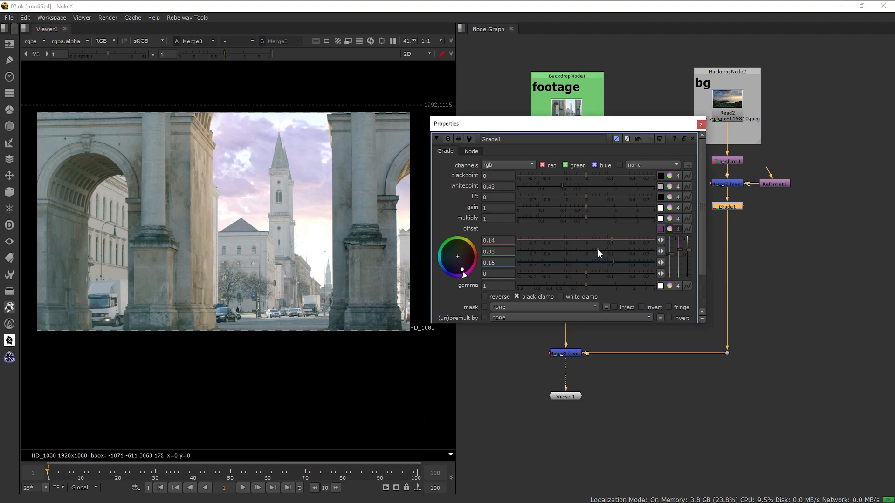
left_click_drag(597, 250, 608, 250)
left_click(608, 260)
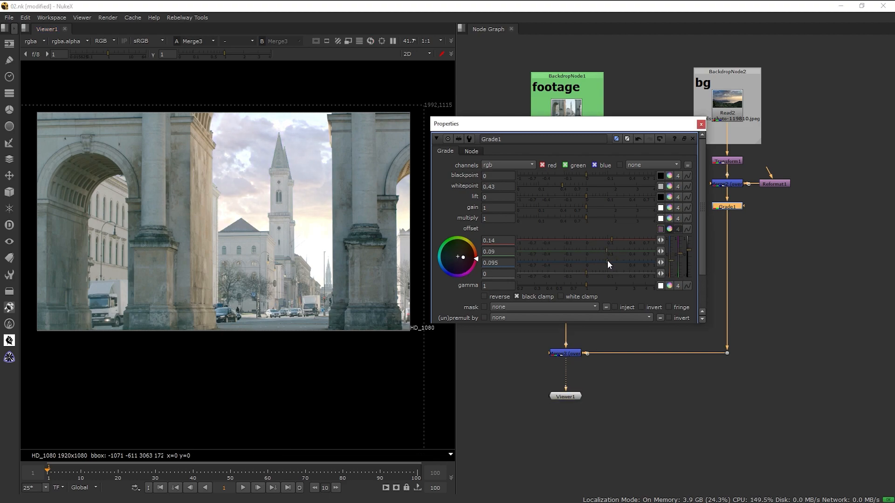
left_click(669, 230)
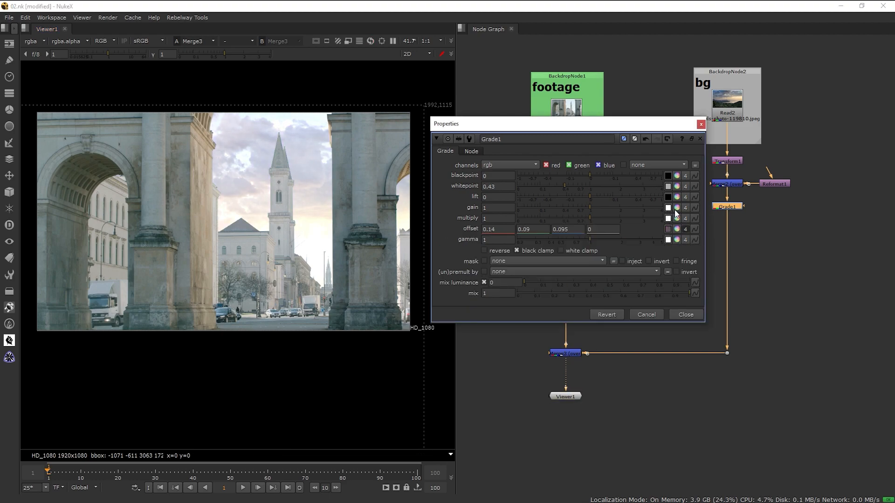
Set the Grade's gain to 1.06 red, 1.12 green, 1.04 blue and 1.04 alpha
left_click(676, 207)
left_click_drag(586, 219, 586, 251)
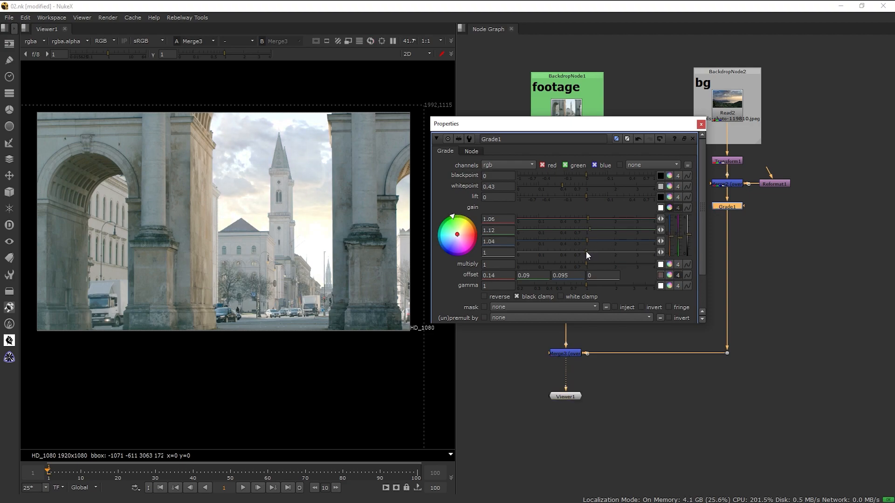
left_click(669, 208)
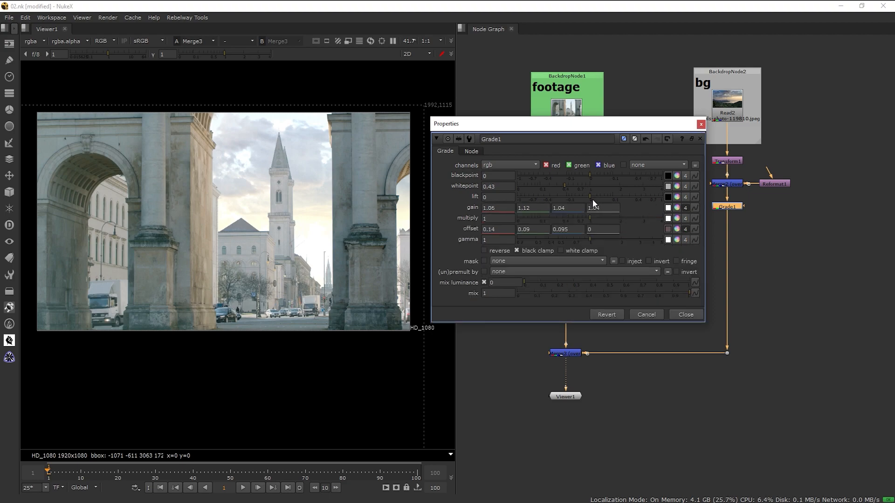
Set the Grade's lift to 0.15, multiply to 0.96 and gamma to 1.2
left_click_drag(592, 196, 598, 239)
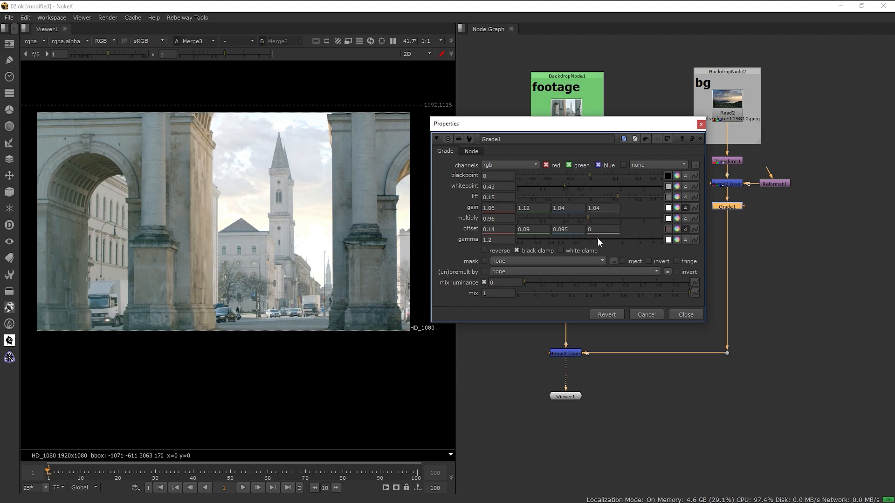
left_click(677, 208)
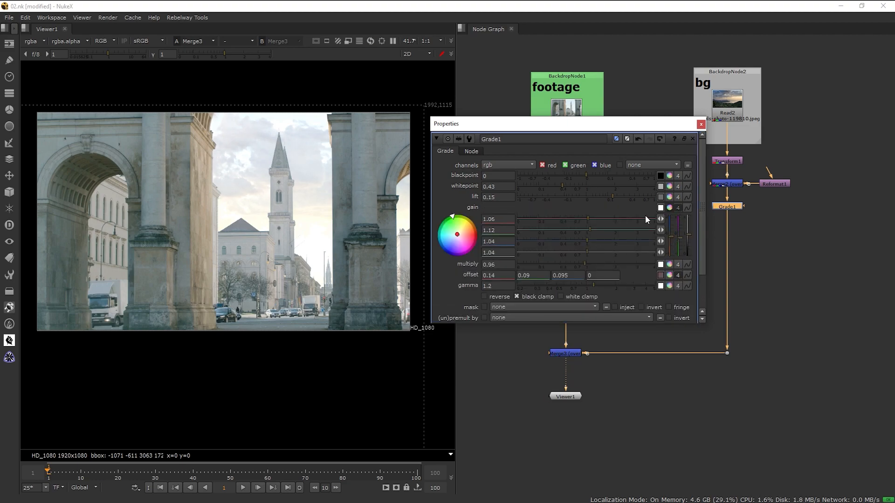
left_click(669, 208)
Fine-tune the Grade's offset to 0.135 red, 0.085 green and 0.0975 blue, and close its properties
left_click(676, 229)
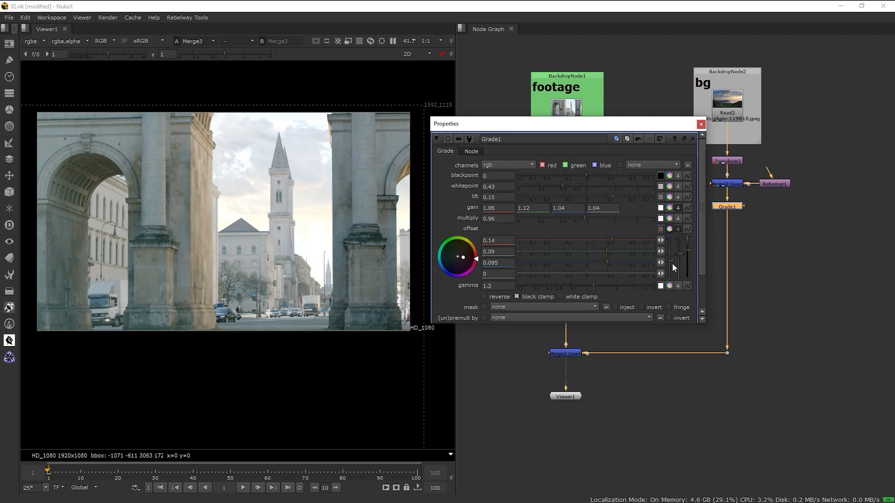
mouse_move(670, 259)
left_mouse_down()
mouse_move(669, 248)
mouse_move(666, 261)
left_mouse_up()
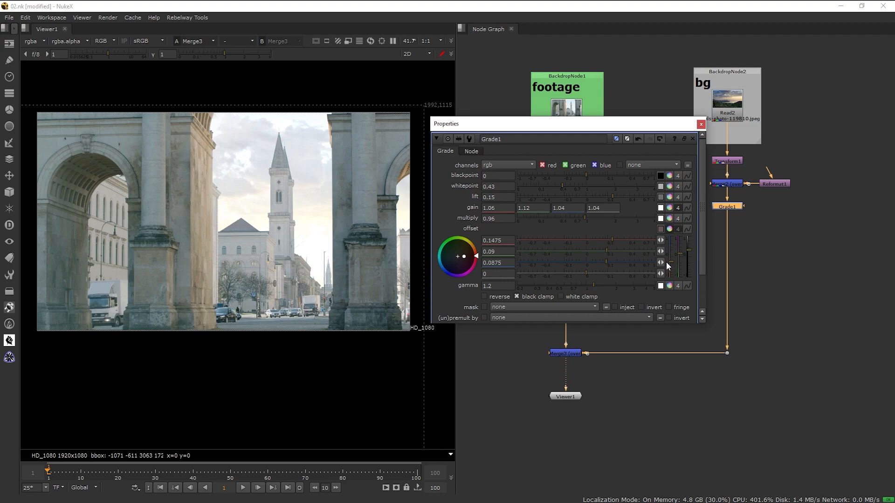
left_click_drag(608, 238, 610, 238)
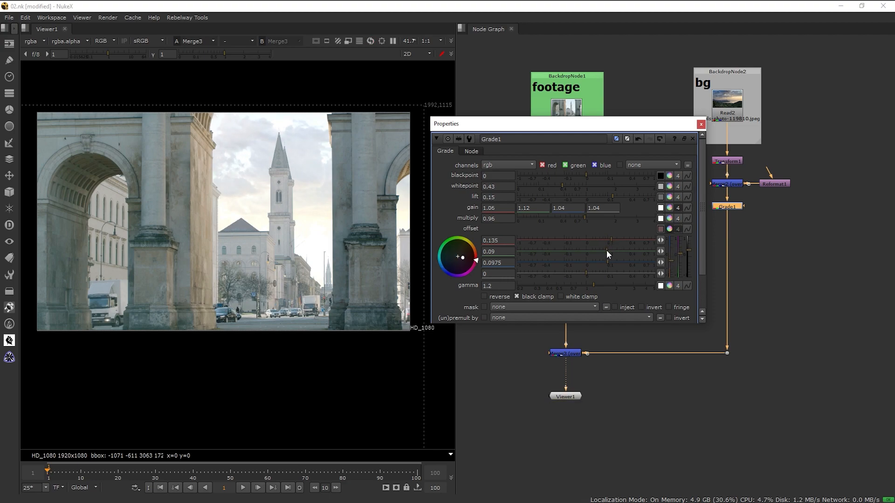
left_click_drag(607, 251, 606, 250)
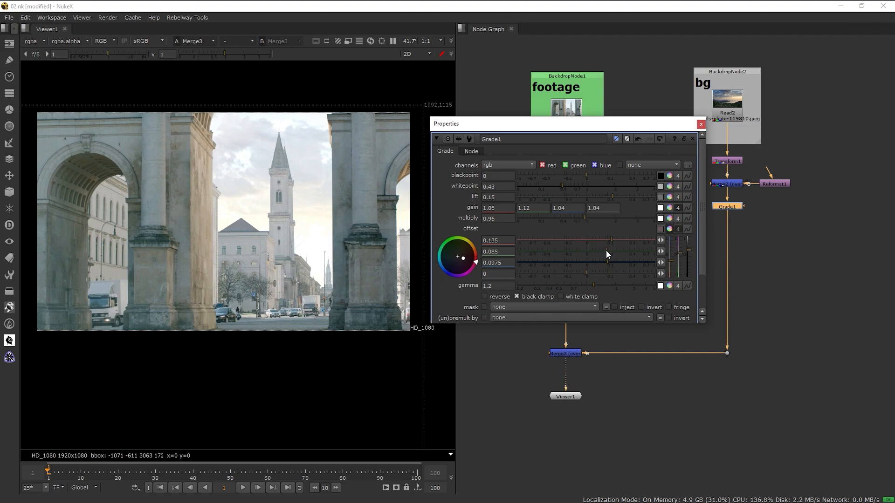
left_click(700, 124)
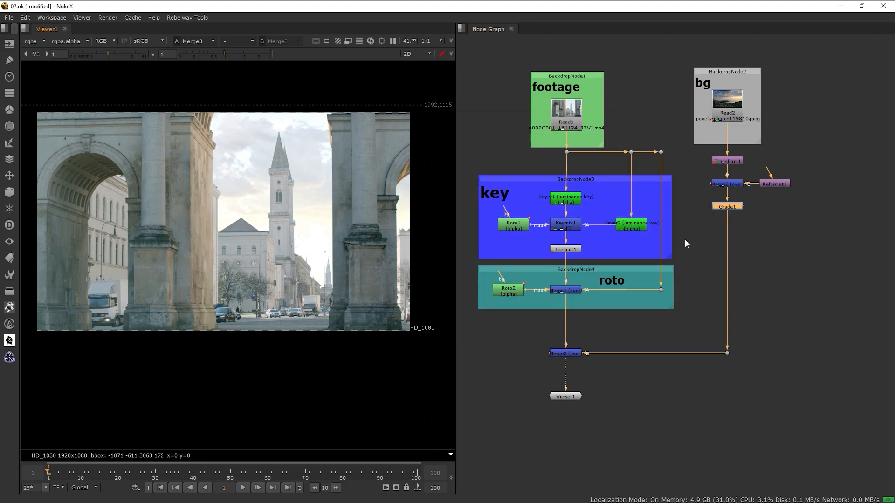
Inspect the church tower's edges up close and add an EdgeBlur node between the roto Merge and the final Merge
scroll(282, 202, "up", 1)
scroll(296, 209, "up", 4)
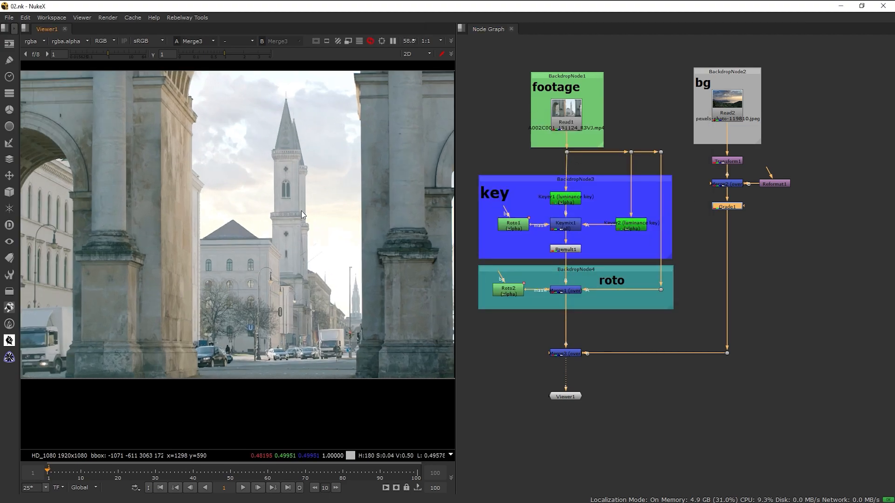
scroll(304, 212, "up", 3)
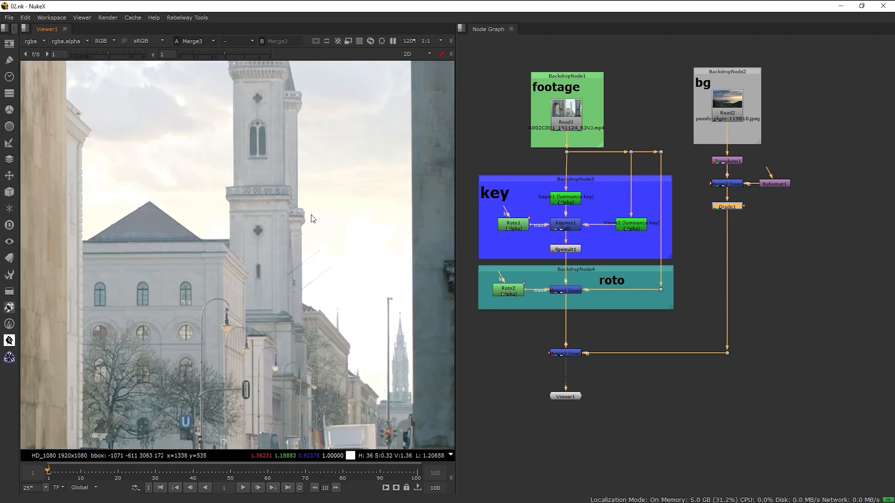
middle_click_drag(324, 246, 353, 248)
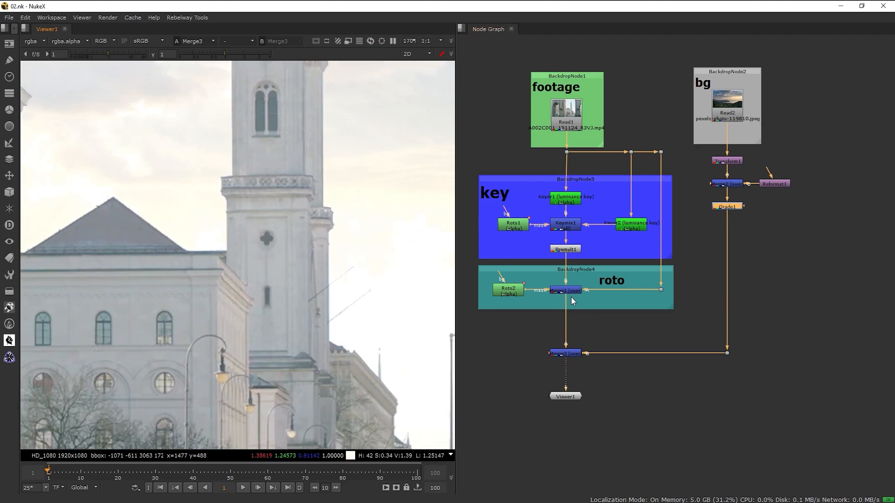
left_click(581, 337)
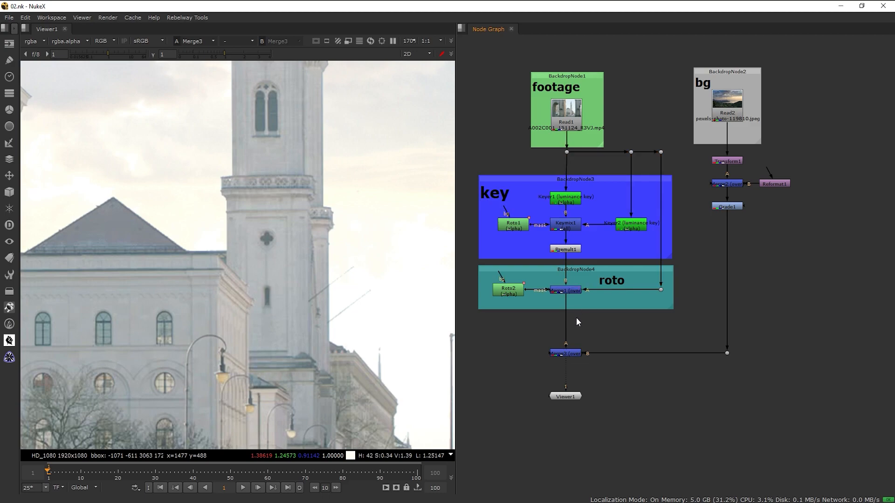
left_click(567, 294)
key("Tab")
type("edg")
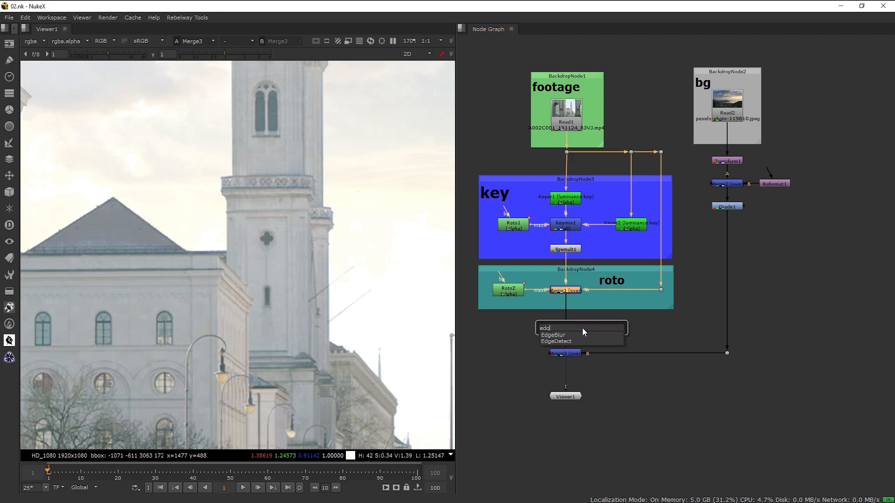
type("e bl")
key("Return")
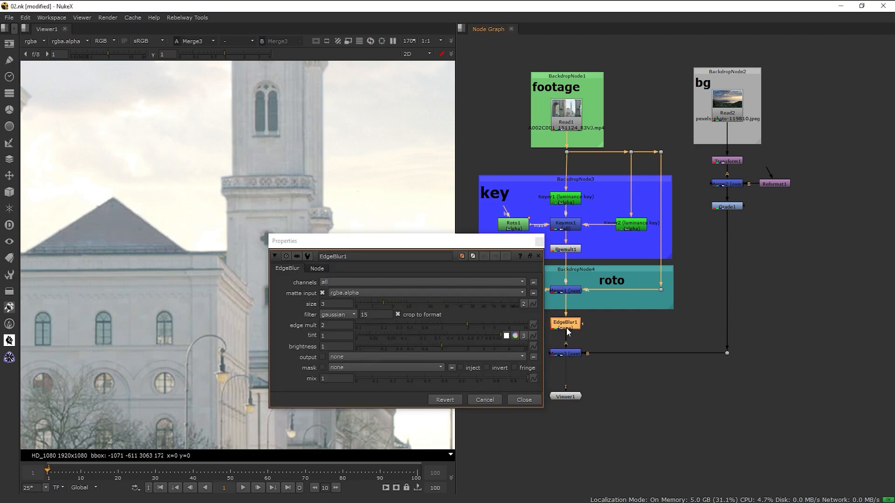
Set the EdgeBlur size to 1 and toggle the node to compare the edge of the tower against the sky
left_click_drag(526, 241, 755, 177)
mouse_move(611, 240)
left_mouse_down()
mouse_move(579, 239)
mouse_move(599, 241)
left_mouse_up()
scroll(292, 214, "up", 6)
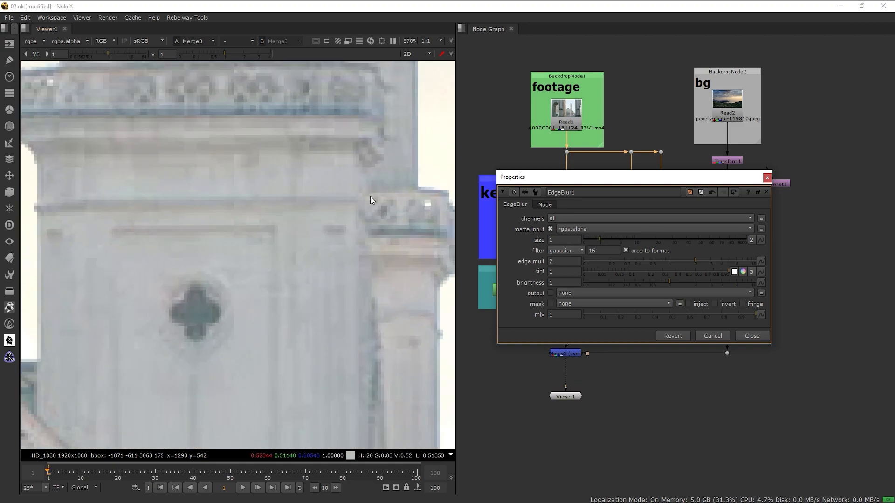
left_click_drag(595, 180, 672, 122)
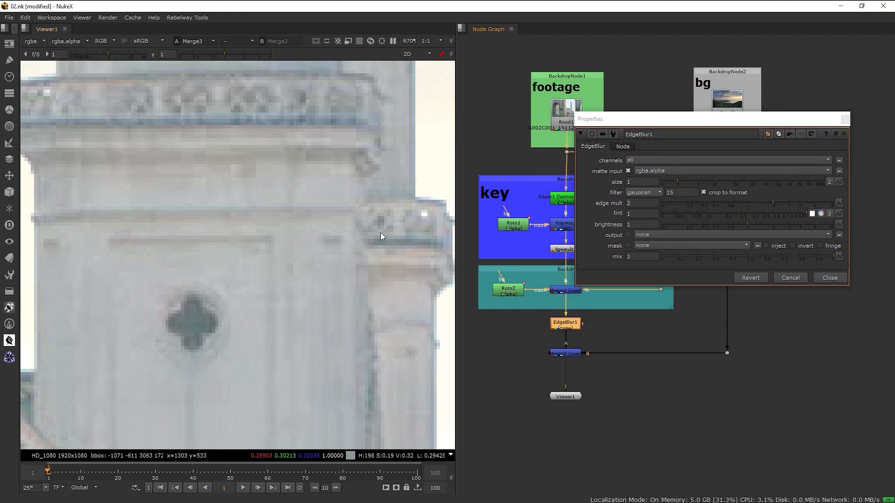
middle_click_drag(403, 242, 287, 232)
key("d")
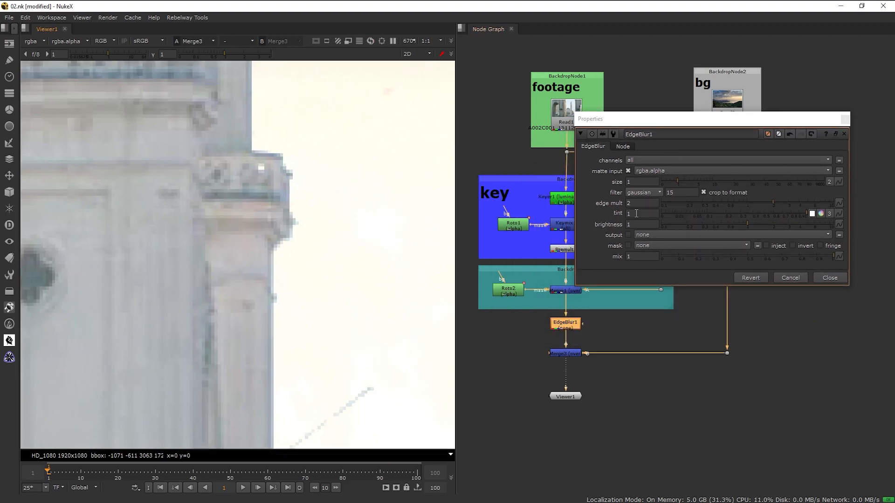
Set the EdgeBlur size to 1.8 while checking the tower edges, and close its properties
key("d")
left_click_drag(677, 180, 675, 180)
scroll(376, 237, "down", 5)
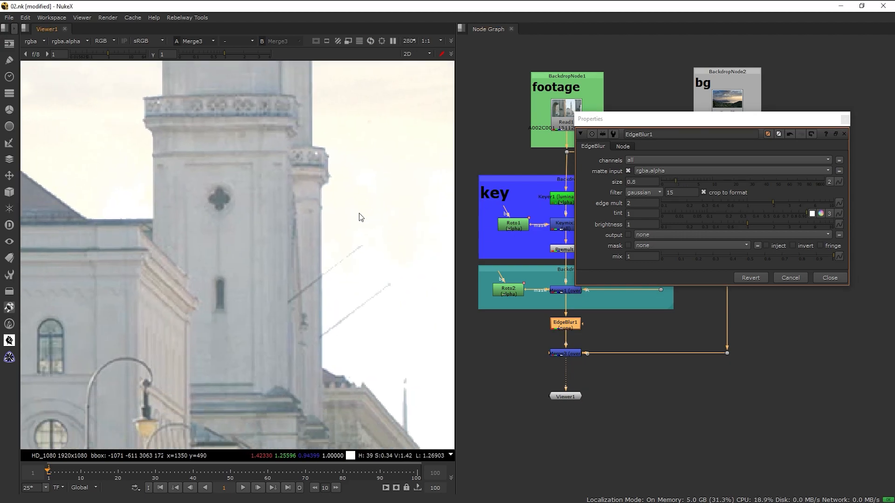
scroll(368, 209, "up", 3)
left_click_drag(673, 181, 683, 180)
scroll(260, 208, "down", 3)
middle_click_drag(281, 245, 430, 324)
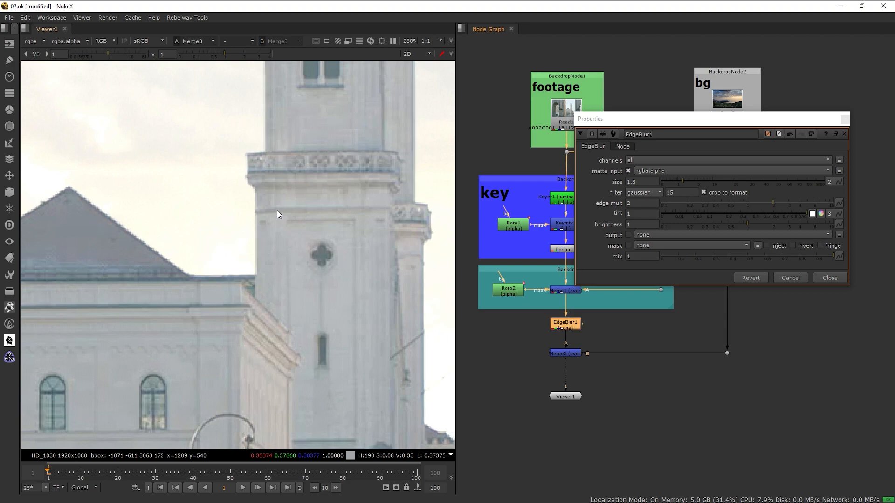
left_click(844, 120)
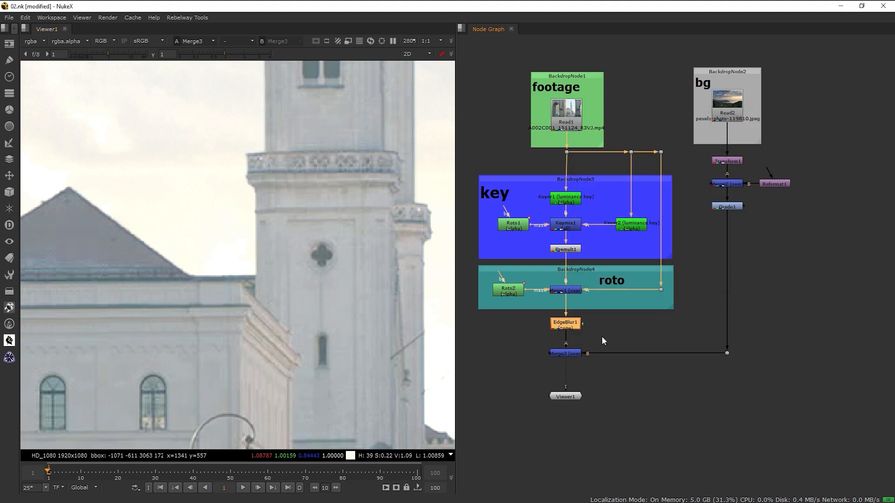
Add a Roto node and draw a closed eight-point shape around the thin poles beside the church tower
key("o")
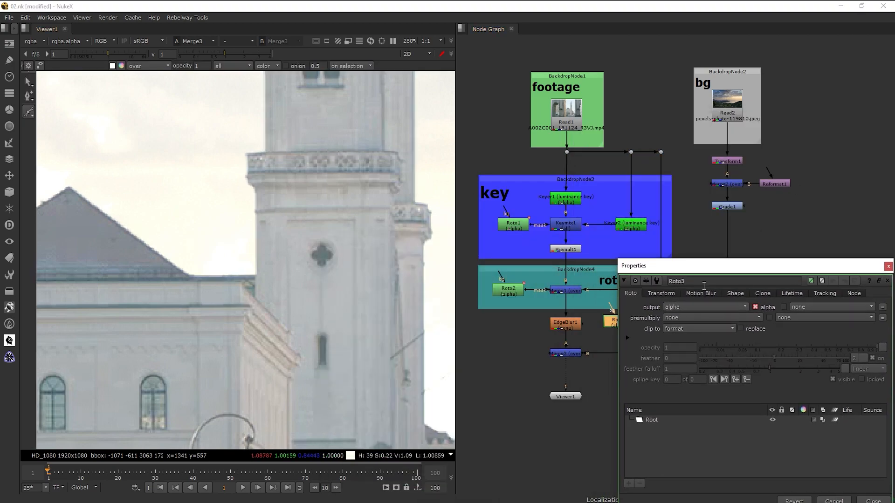
middle_click_drag(580, 272, 558, 245)
middle_click_drag(375, 238, 228, 215)
left_click_drag(689, 267, 691, 244)
left_click(319, 227)
left_click(222, 272)
left_click(205, 347)
left_click(259, 399)
left_click(343, 384)
left_click(395, 354)
left_click(402, 283)
left_click(365, 232)
left_click(319, 228)
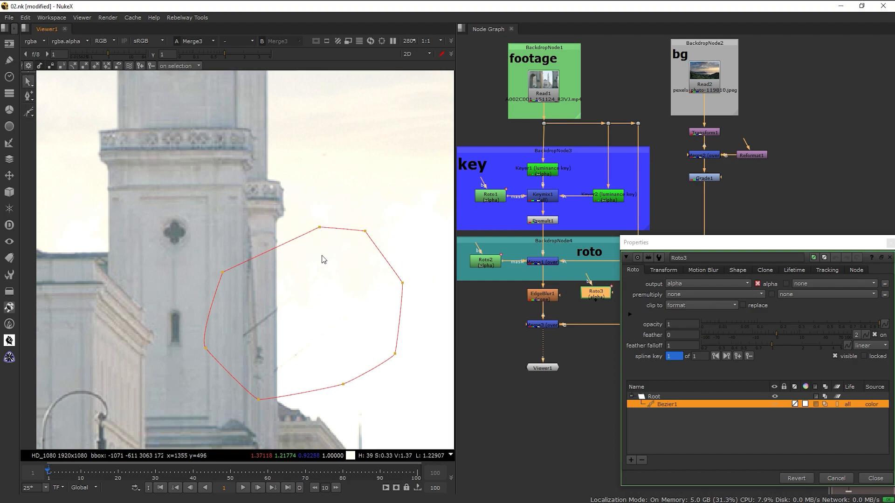
Connect the new Roto as the EdgeBlur's mask, invert its Bezier shape and close the properties
left_click_drag(559, 299, 591, 293)
left_click_drag(594, 294, 596, 301)
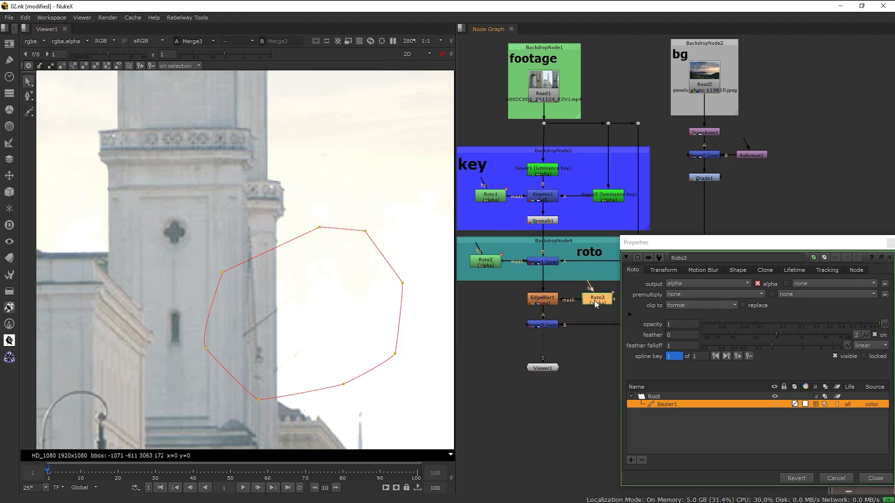
left_click(814, 404)
left_click_drag(857, 245, 808, 245)
left_click(845, 245)
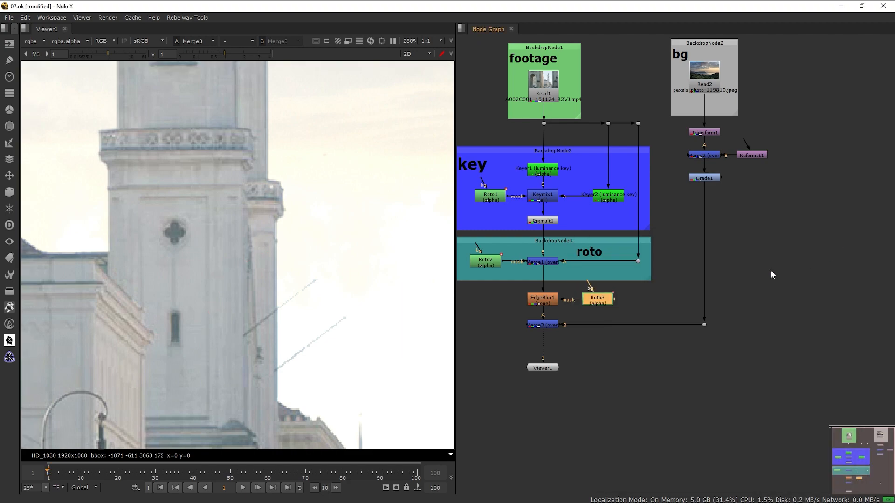
Toggle the masked EdgeBlur off and on to compare the tower edges and thin poles against the sky
scroll(594, 340, "down", 2)
middle_click_drag(595, 342, 619, 330)
scroll(233, 280, "down", 2)
middle_click_drag(275, 322, 285, 215)
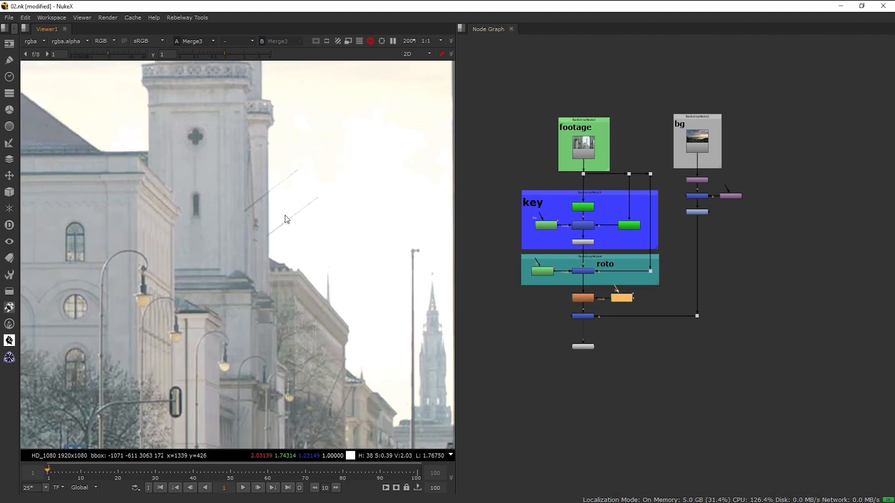
left_click(583, 297)
key("d")
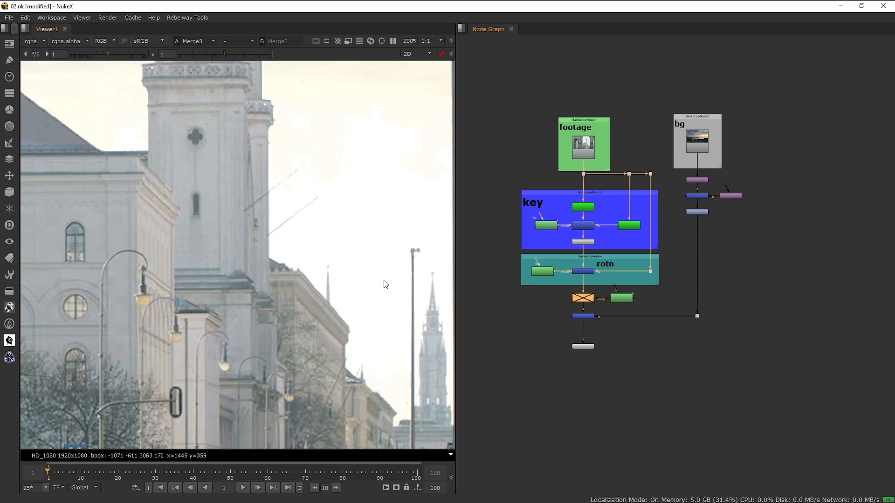
scroll(268, 233, "up", 6)
key("d")
key("d")
key("d")
scroll(267, 276, "down", 8)
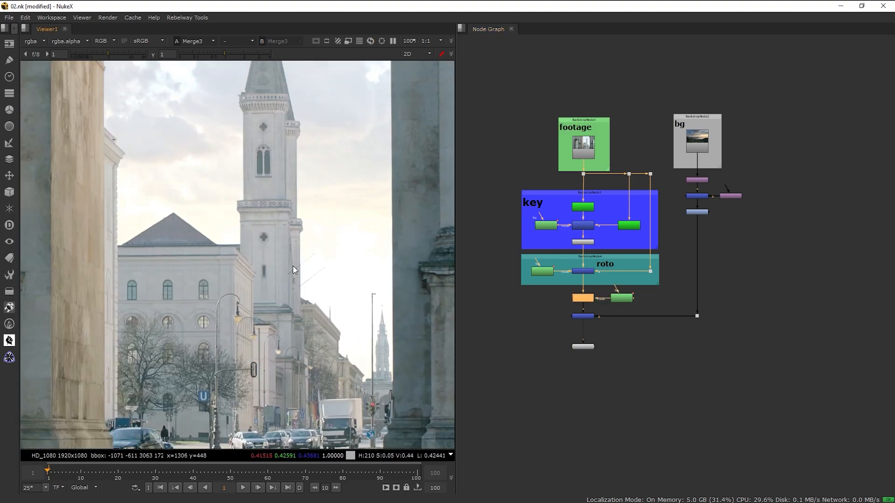
scroll(293, 269, "down", 2)
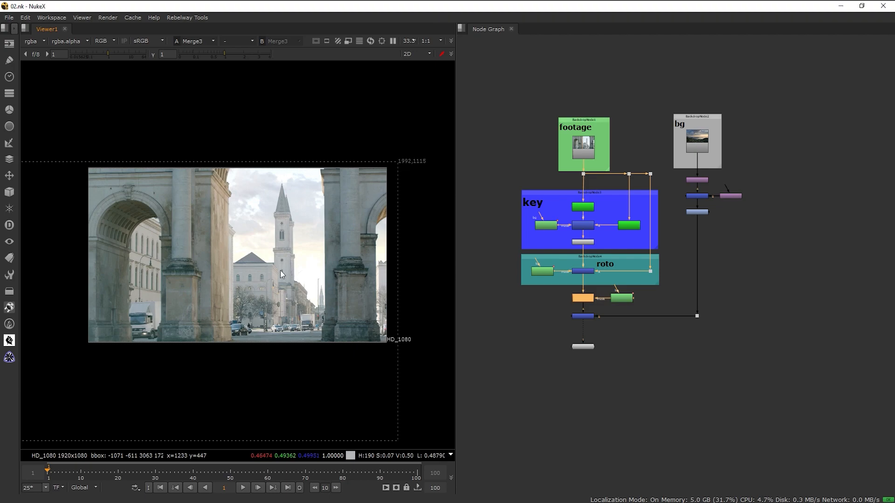
Widen the viewer pane and space out the EdgeBlur, its mask Roto and the final Merge in the node graph
scroll(280, 270, "up", 1)
left_click_drag(457, 257, 537, 259)
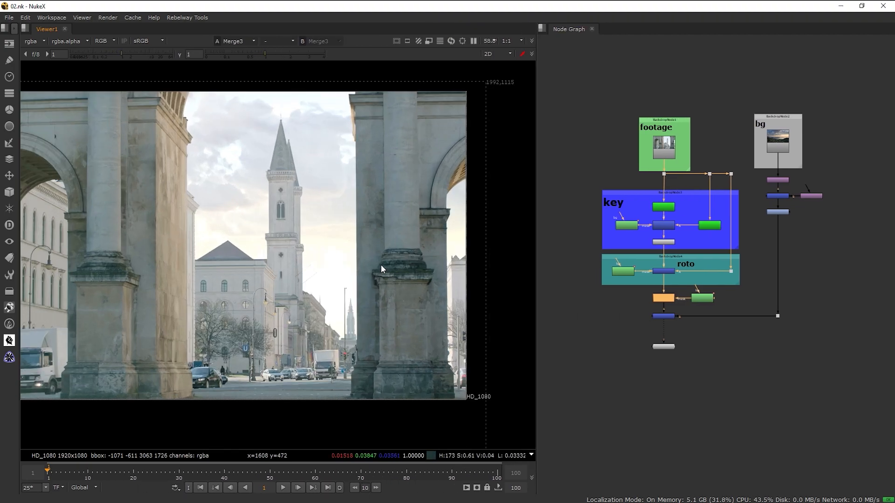
key("f")
key("f")
left_click_drag(796, 346, 577, 281)
left_click_drag(787, 293, 788, 342)
left_click_drag(719, 291, 595, 233)
left_click_drag(627, 267, 627, 279)
scroll(366, 290, "down", 1)
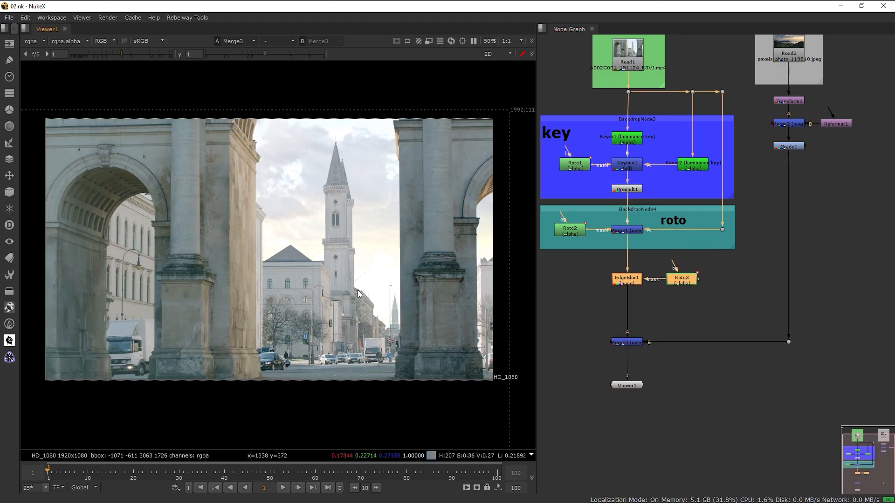
Add a LightWrap node after the EdgeBlur and connect its background input to a new dot on the graded background line
left_click(630, 290)
left_click(628, 280)
key("Tab")
type("light")
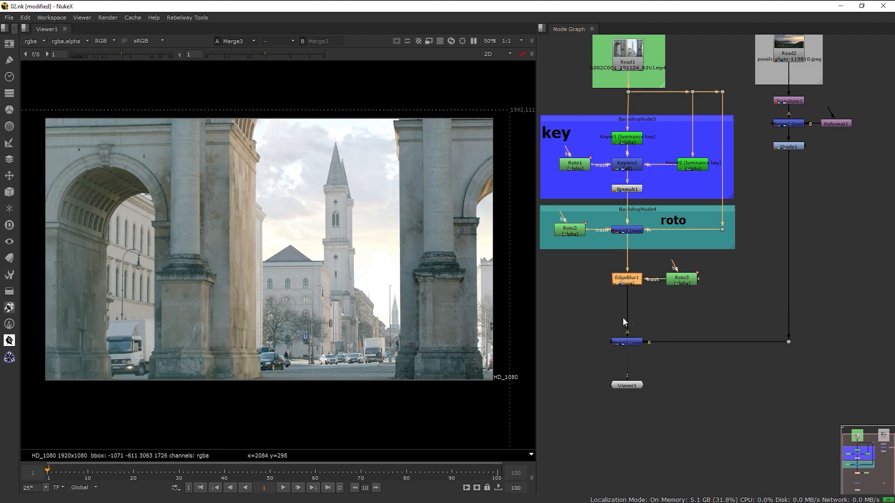
left_click(622, 317)
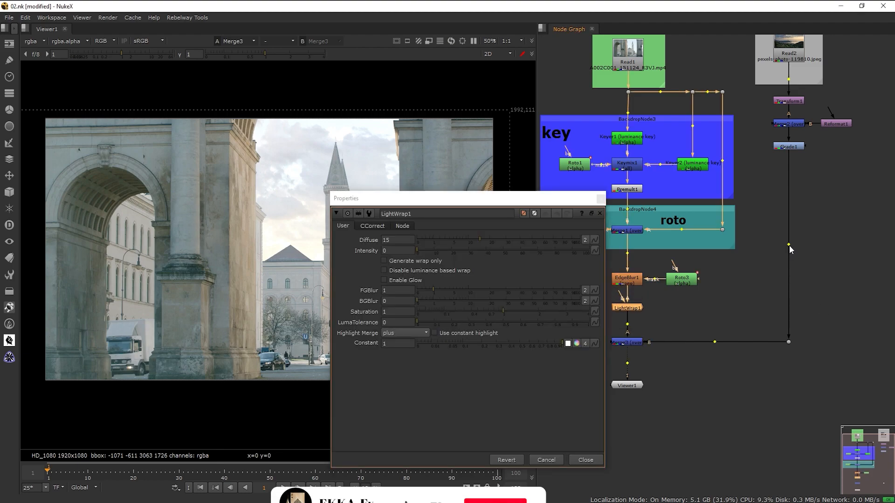
left_click(788, 285, "ctrl")
left_click_drag(621, 299, 788, 306)
Set the LightWrap's intensity to 2, adjust its diffuse, close its properties and disable the node
left_click_drag(495, 195, 739, 153)
mouse_move(661, 205)
left_mouse_down()
mouse_move(715, 210)
mouse_move(650, 206)
mouse_move(676, 208)
mouse_move(664, 208)
left_mouse_up()
mouse_move(724, 194)
left_mouse_down()
mouse_move(750, 195)
mouse_move(728, 194)
mouse_move(740, 197)
left_mouse_up()
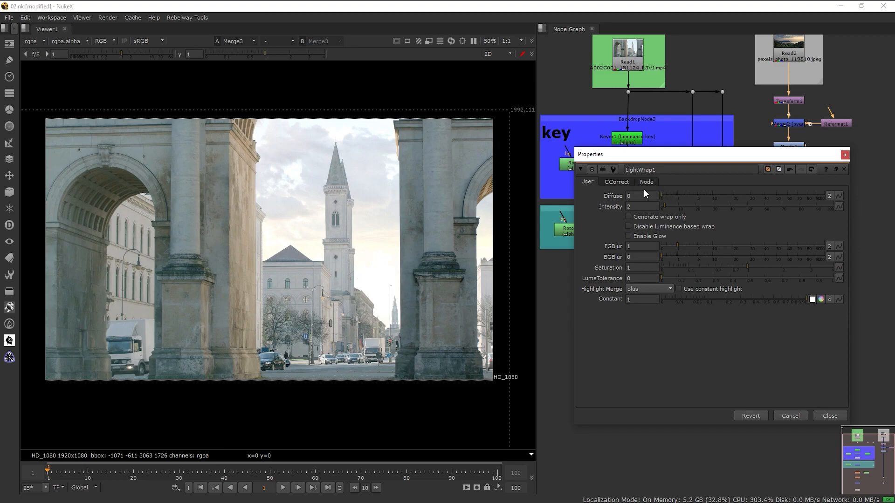
left_click_drag(733, 194, 751, 196)
left_click(845, 154)
left_click(627, 308)
key("d")
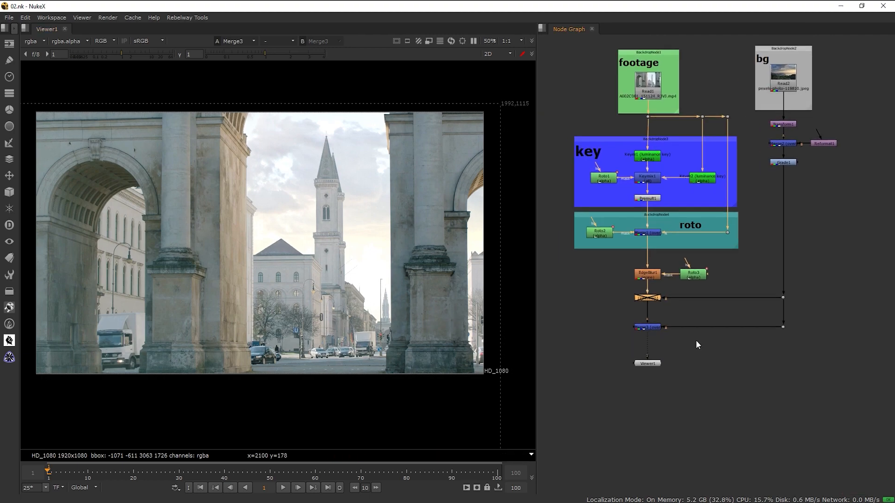
Move the Viewer down and add a new Merge node between the final Merge and the Viewer
left_click_drag(661, 350, 661, 399)
key("m")
key("Escape")
left_click_drag(685, 359, 663, 353)
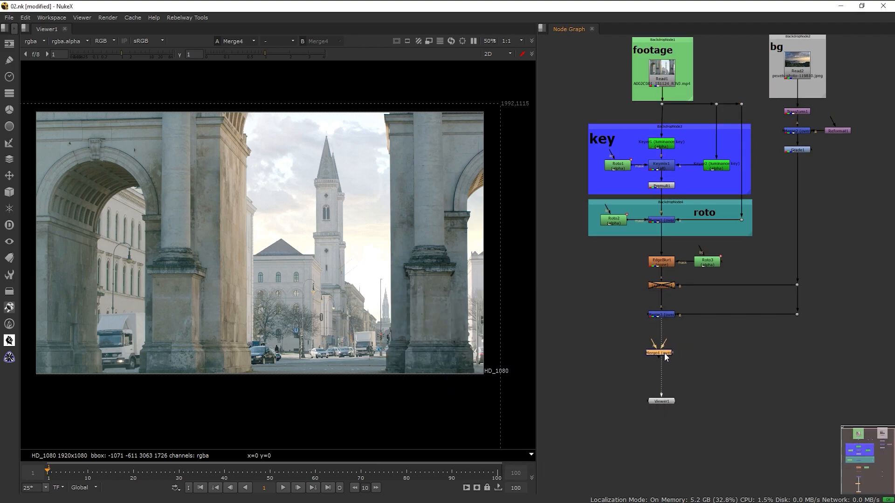
key("f")
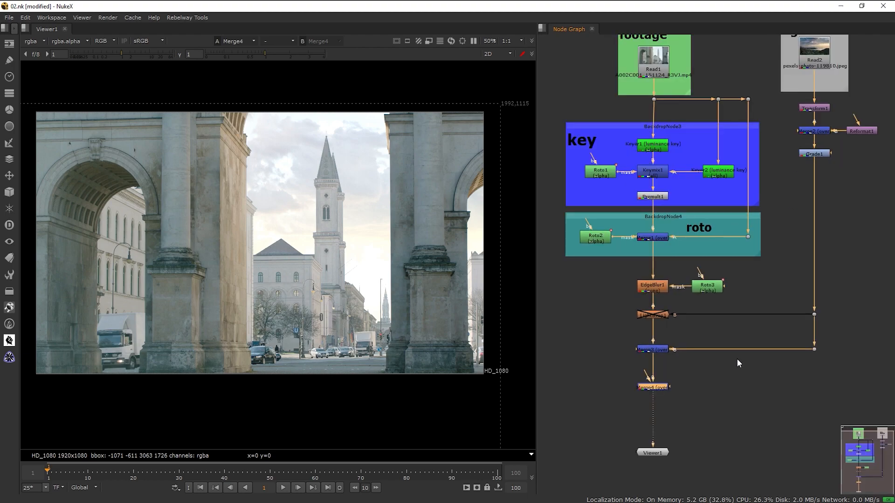
Add a Dot, route the original footage around the key and roto groups, and connect it to the new Merge's A input
key("Tab")
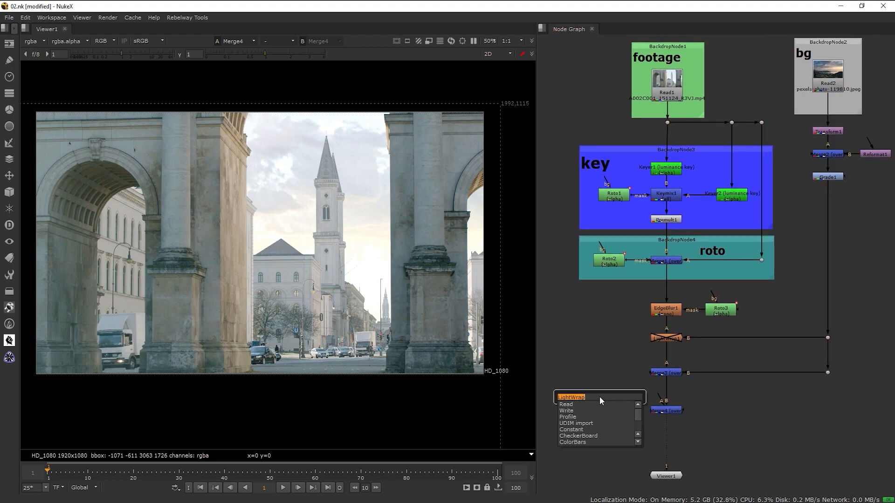
type("dot")
key("Return")
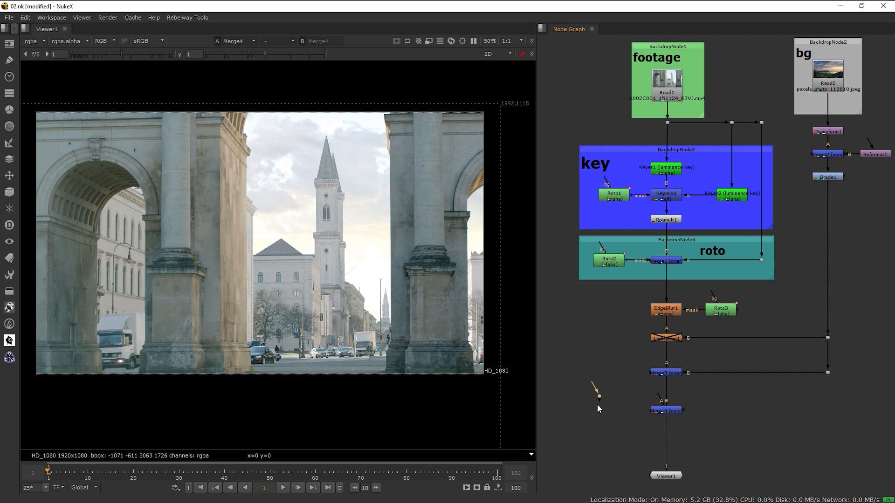
left_click_drag(596, 384, 667, 93)
left_click_drag(636, 261, 566, 122, "ctrl")
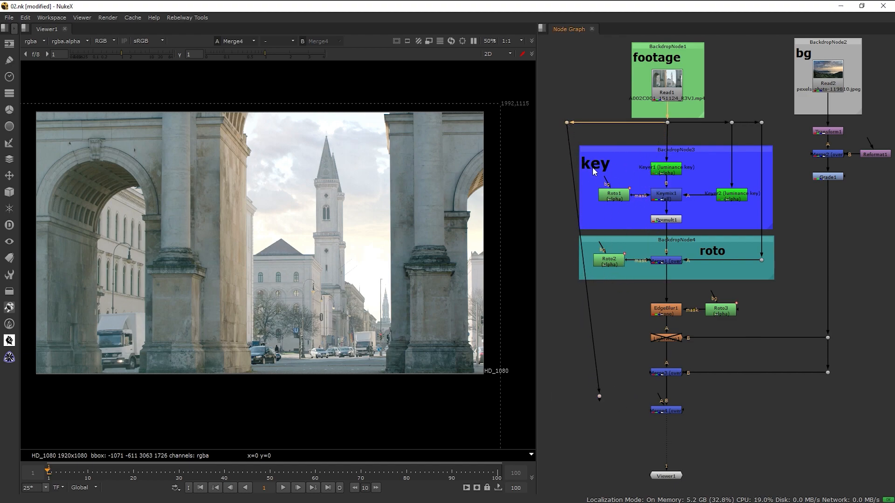
left_click_drag(599, 396, 566, 400)
left_click_drag(658, 396, 566, 409)
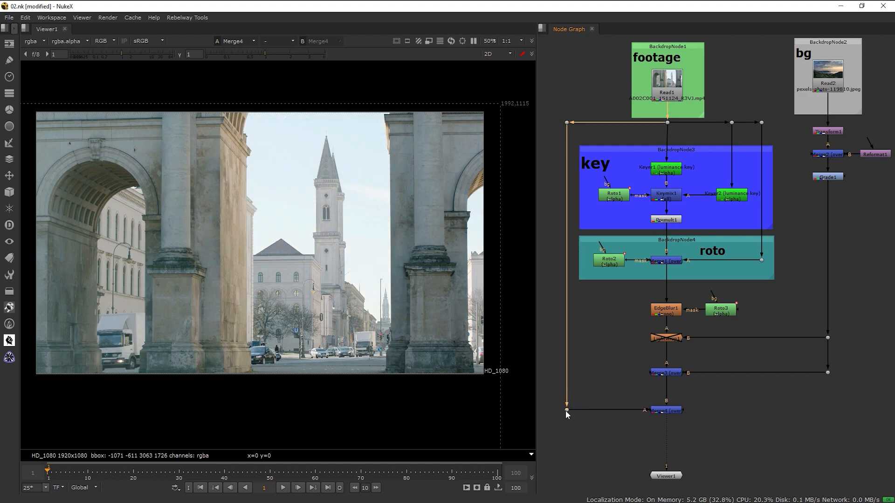
Lower the new Merge's mix to 0.405 to blend the original footage over the composite
double_click(667, 409)
left_click_drag(538, 300, 699, 89)
left_click_drag(650, 223, 685, 232)
left_click_drag(689, 233, 687, 232)
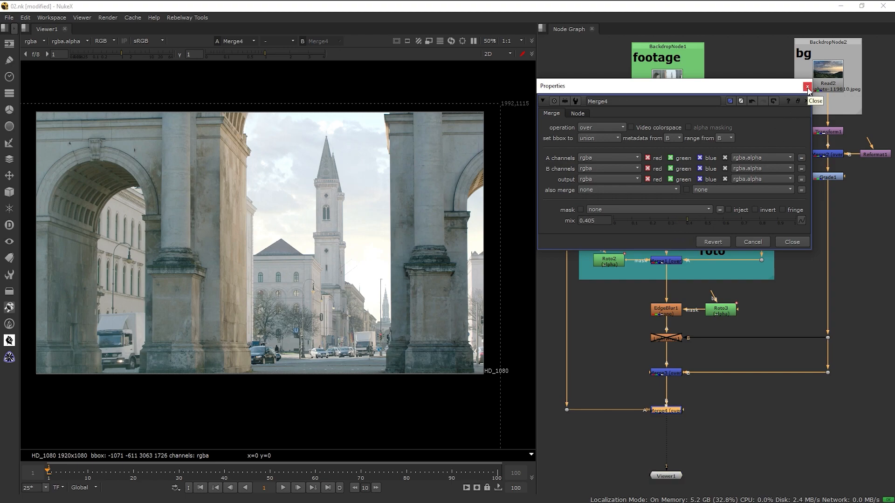
Toggle the footage-blending Merge to compare the sky with and without it, and close its properties
left_click(662, 410)
key("d")
key("d")
key("d")
key("d")
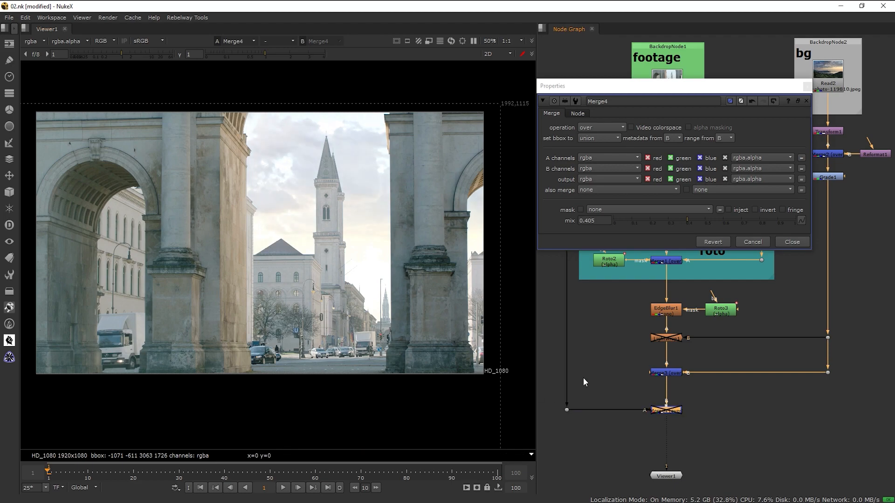
left_click(807, 86)
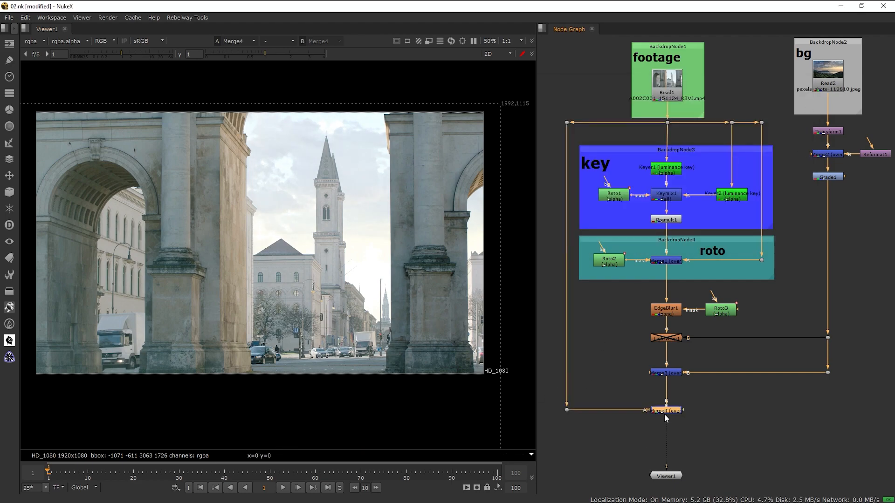
Move the Viewer aside, connect the original footage to it for comparison and set the wipe mode to under
left_click_drag(665, 476, 683, 477)
left_click_drag(793, 457, 795, 456)
left_click(669, 85)
key("2")
key("1")
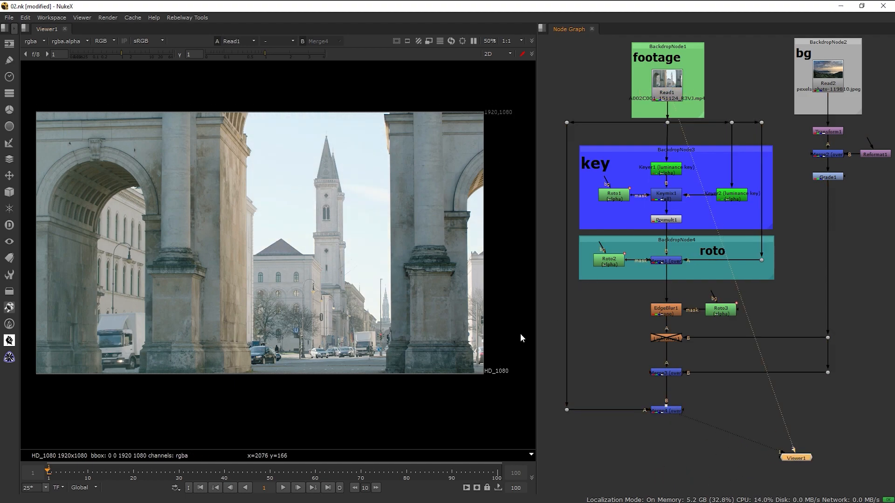
left_click(279, 43)
left_click(280, 49)
left_click(280, 44)
left_click(287, 68)
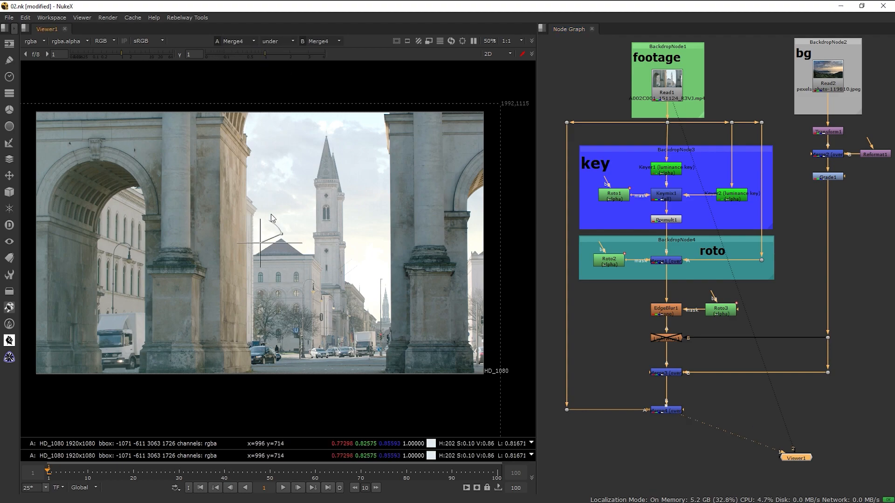
Wipe between the original footage and the composite to examine the sky and the edges of the church tower
left_click_drag(260, 242, 303, 250)
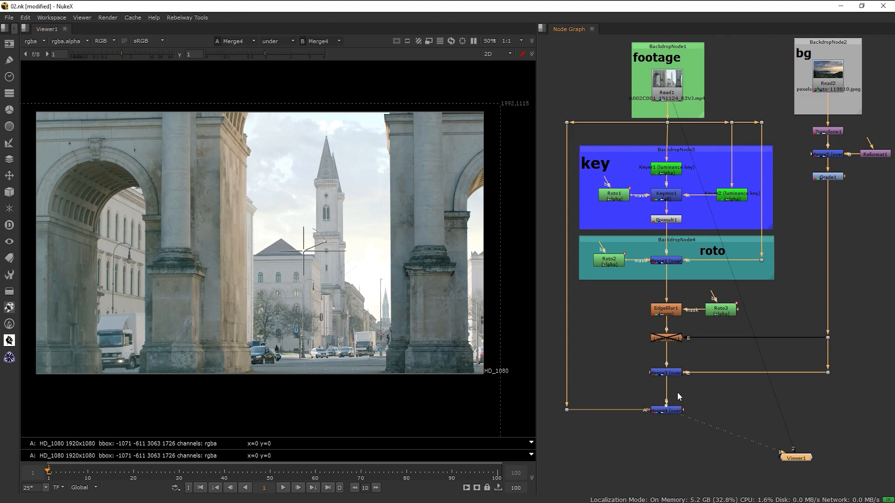
key("1")
left_click_drag(309, 254, 347, 251)
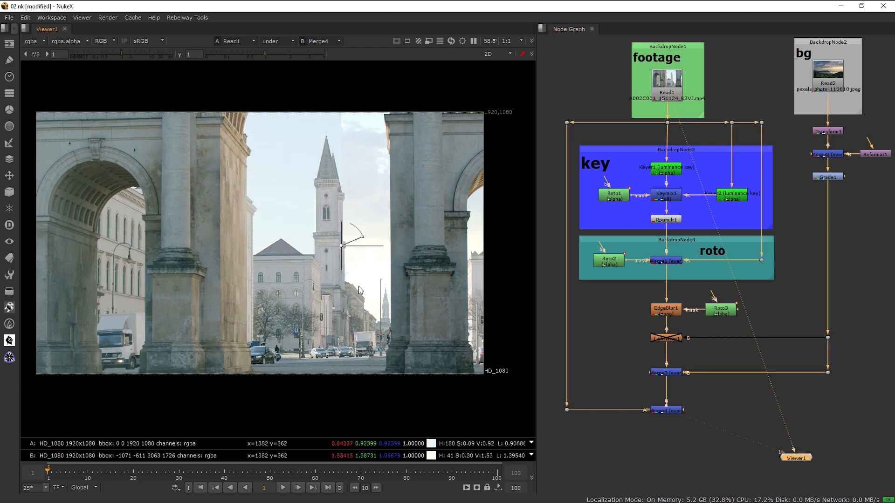
scroll(359, 286, "up", 6)
scroll(308, 156, "down", 2)
middle_click_drag(305, 126, 305, 203)
left_click_drag(278, 155, 257, 153)
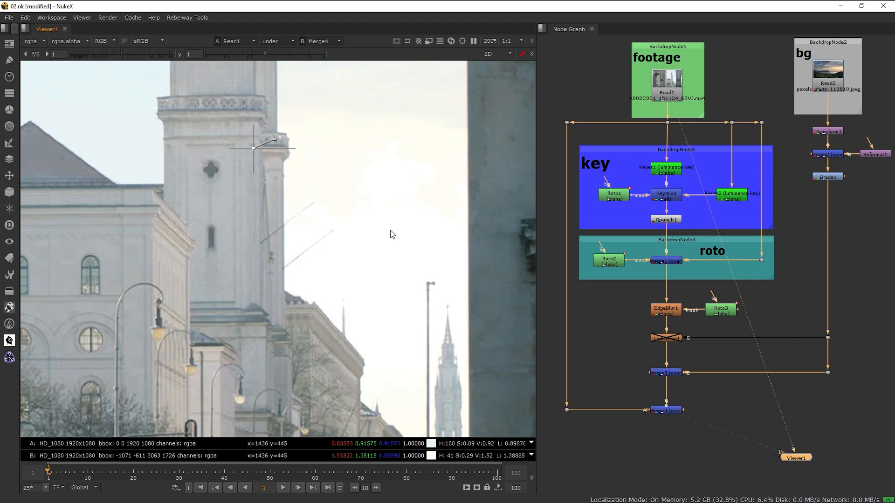
scroll(320, 214, "up", 1)
scroll(359, 246, "up", 1)
Re-enable the LightWrap node and move it up together with its background dot
left_click(671, 340)
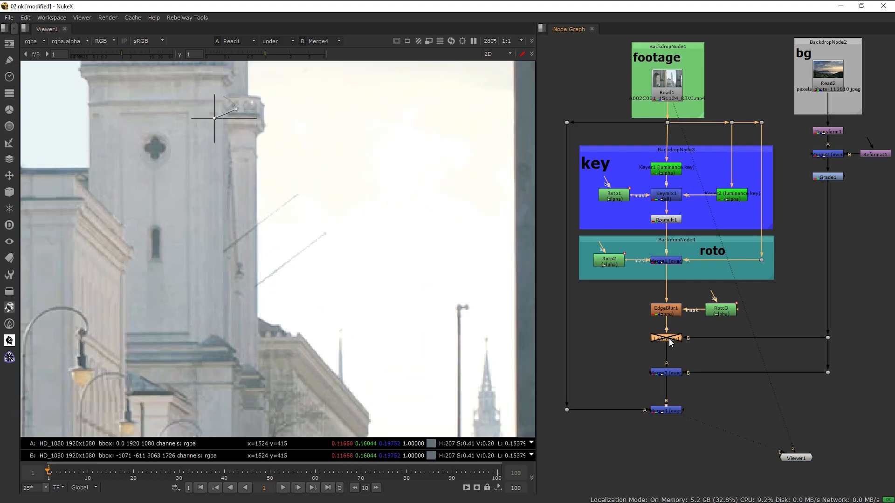
key("d")
left_click_drag(635, 329, 860, 362)
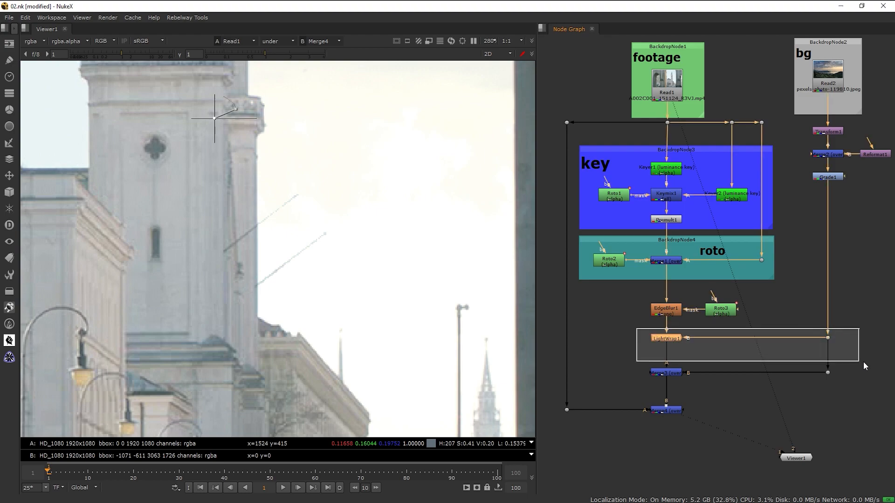
left_click_drag(827, 336, 826, 330)
Insert a Blur node directly after the LightWrap node and move its properties aside
left_click(672, 340)
left_click(671, 334)
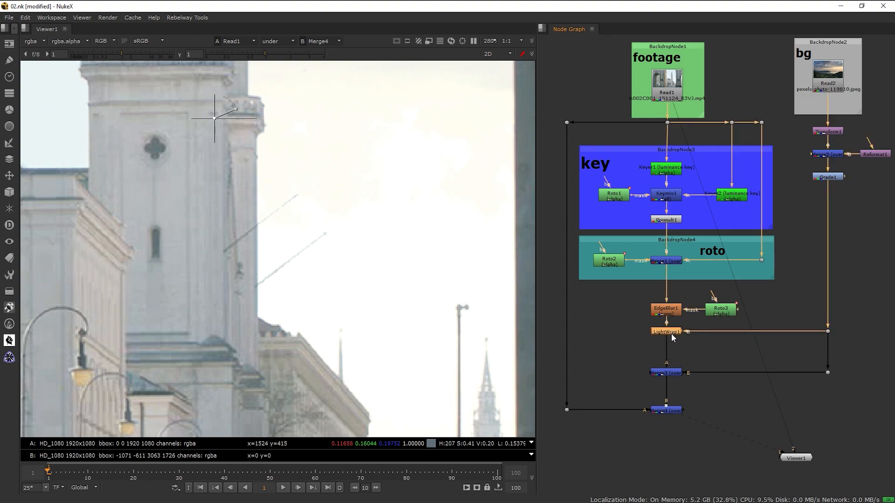
key("Tab")
type("blu")
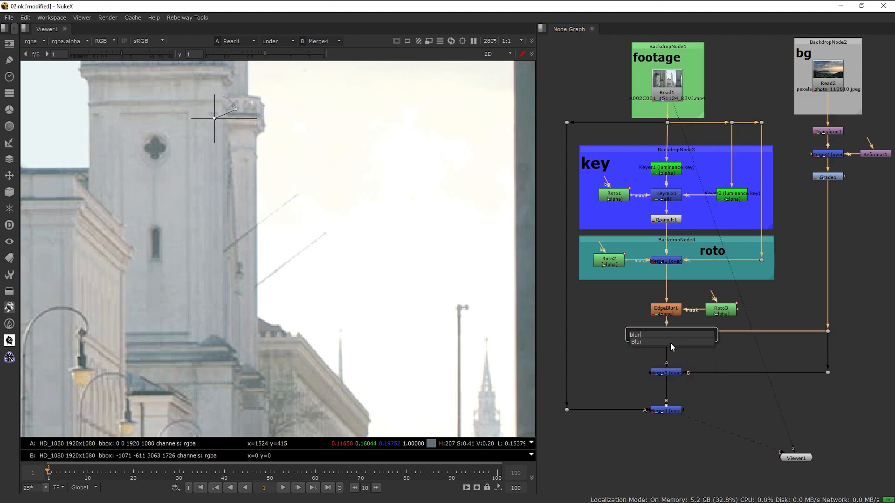
left_click(645, 342)
left_click_drag(505, 146, 676, 108)
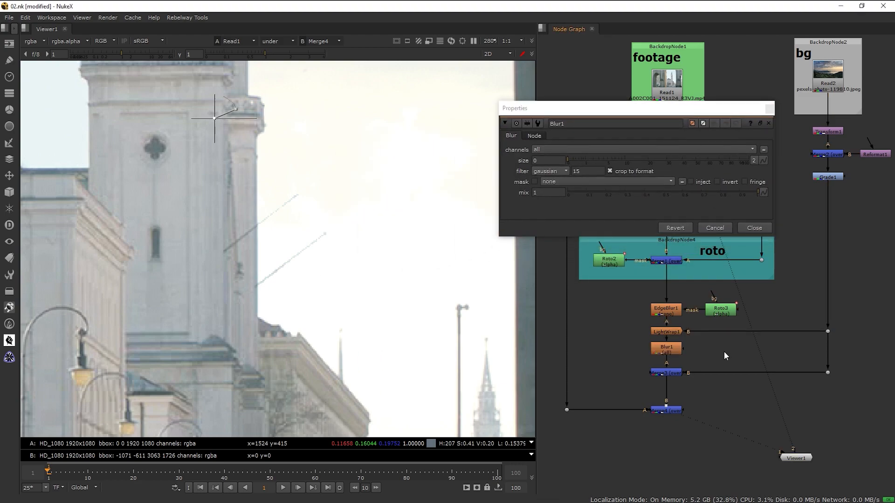
Add a Roto node and draw a closed six-point Bezier around the two thin poles beside the church tower
key("o")
left_click_drag(666, 267, 640, 270)
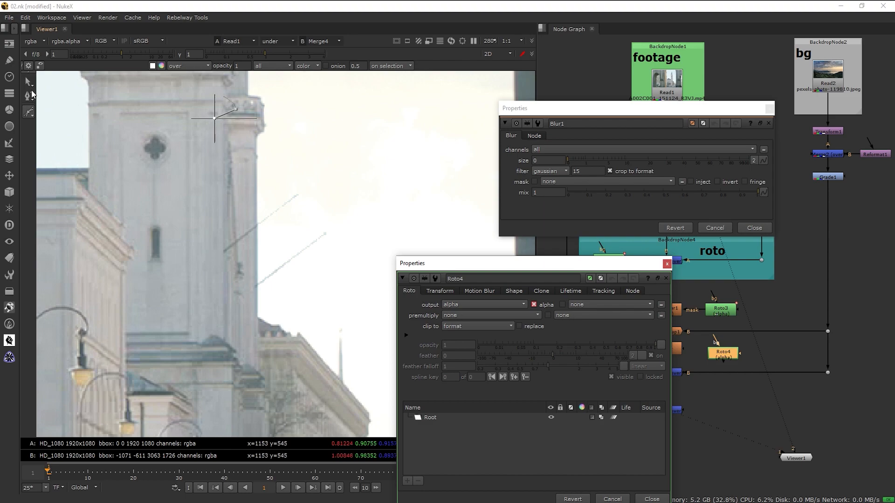
left_click(301, 175)
left_click(232, 200)
left_click(349, 193)
left_click(300, 171)
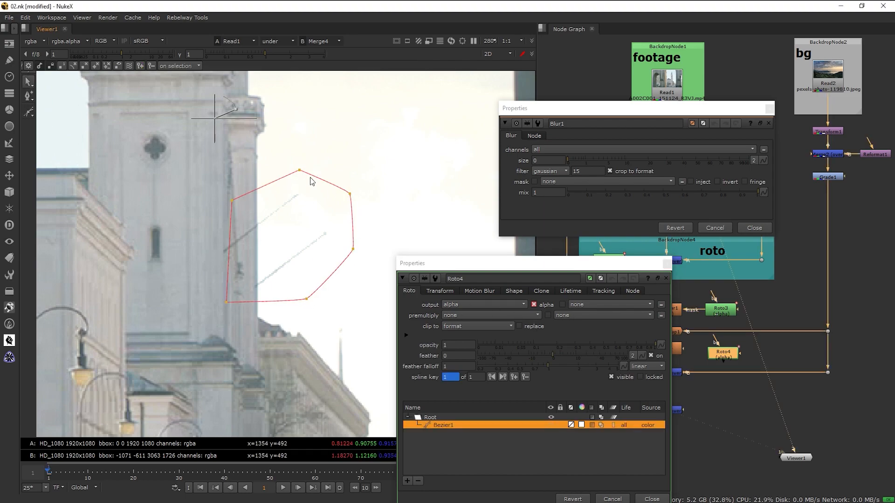
Connect the new Roto as the Blur node's mask, set the blur size to 0.7 and close both nodes' properties
left_click_drag(725, 358, 728, 352)
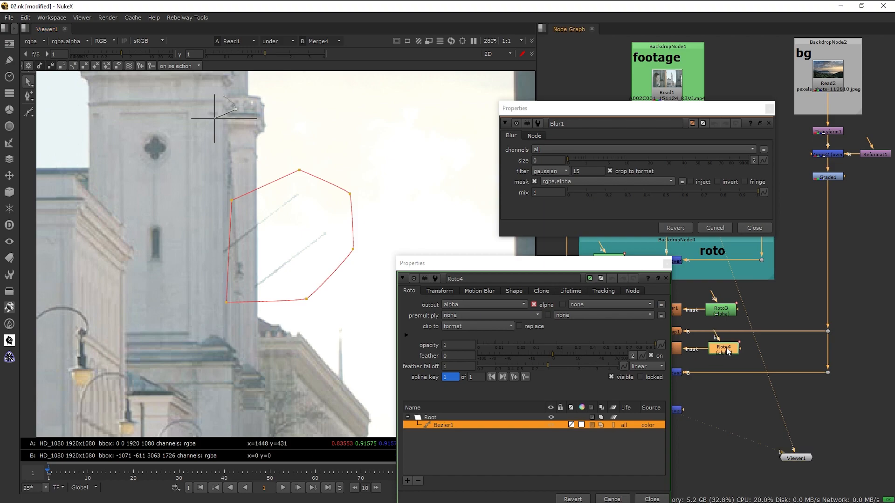
left_click(667, 264)
left_click_drag(566, 159, 598, 162)
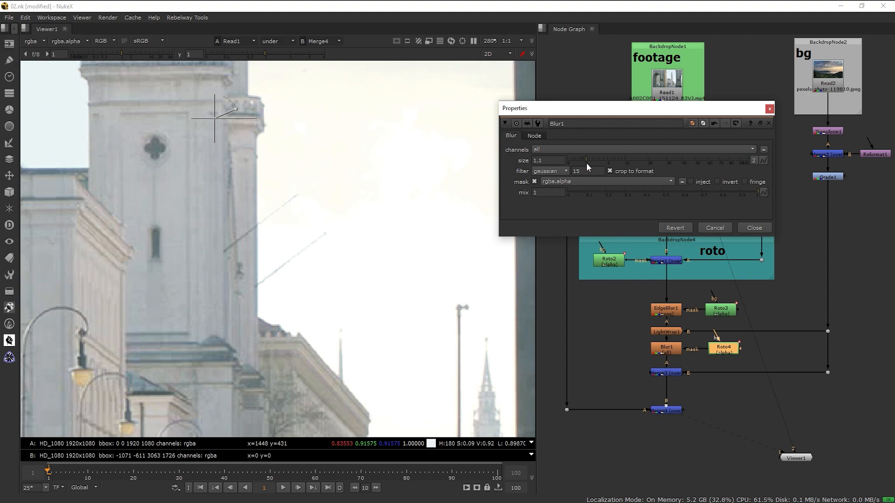
left_click_drag(585, 163, 583, 163)
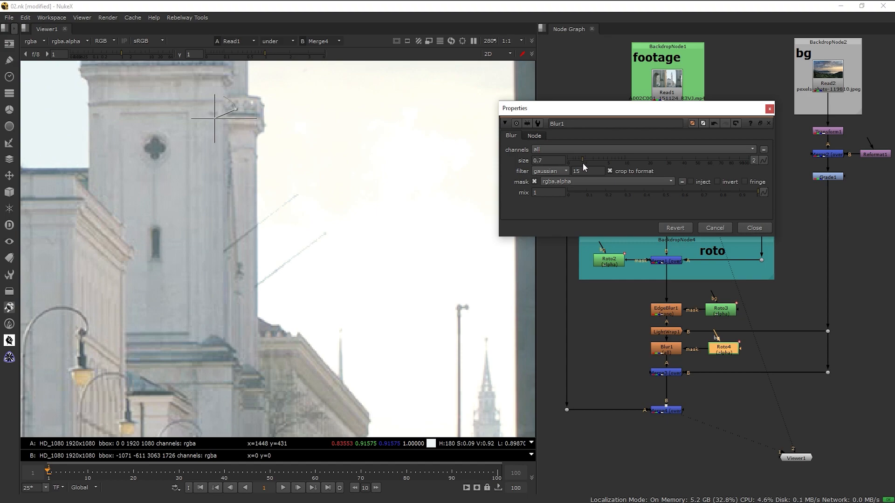
left_click(770, 109)
Toggle the Blur node to compare the poles with and without it, and check the whole frame
left_click(666, 348)
key("d")
key("d")
key("d")
key("d")
scroll(326, 224, "down", 2)
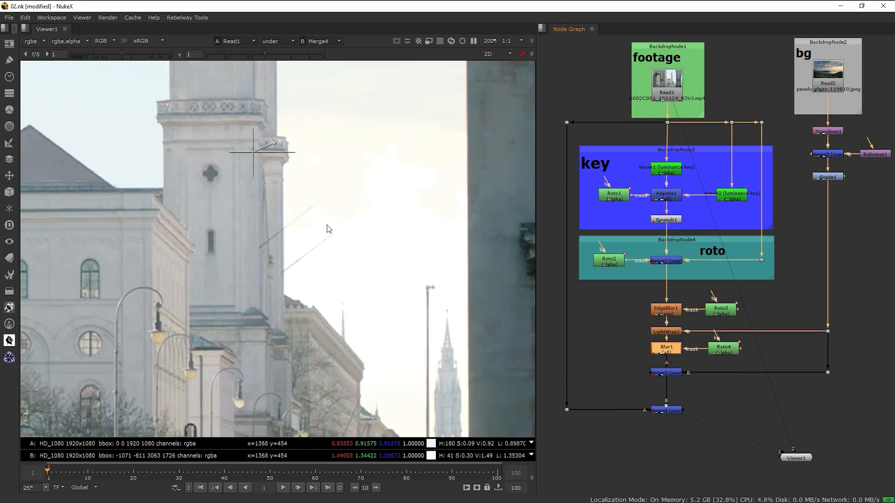
key("f")
left_click_drag(358, 257, 328, 256)
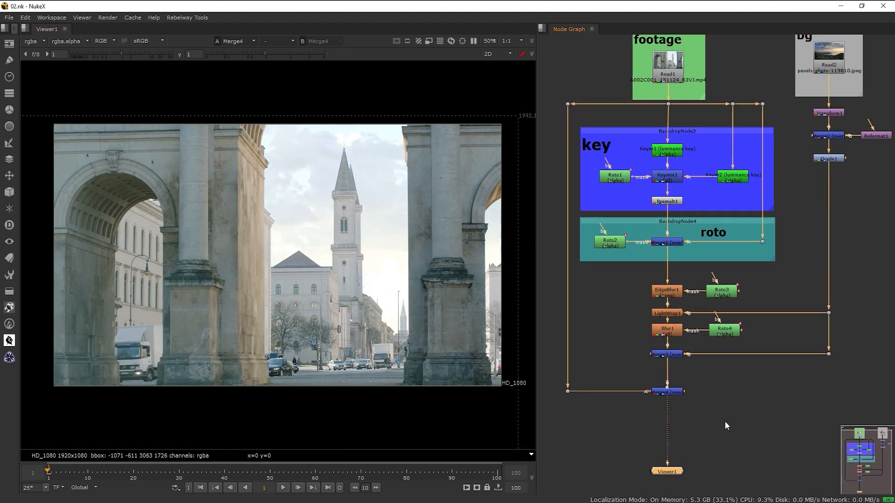
Add a Crop node after the final Merge, enable reformat, disable black outside and close its properties
key("Tab")
type("crop")
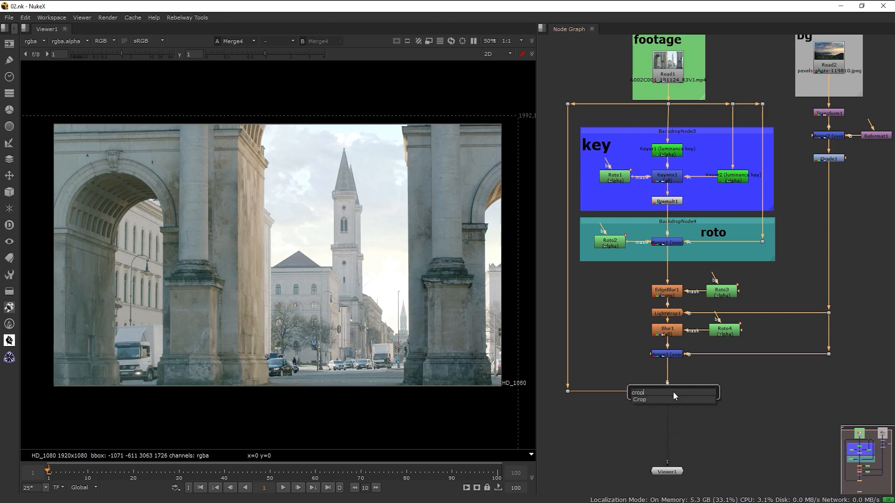
left_click(649, 402)
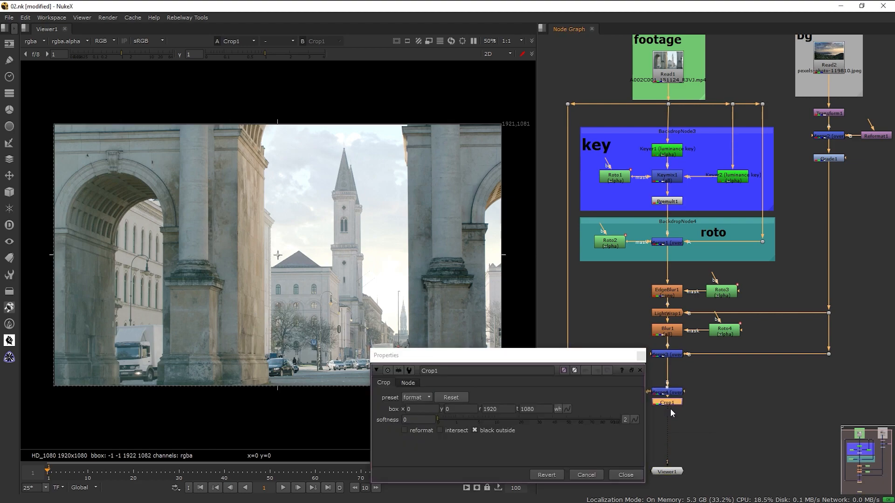
left_click(418, 430)
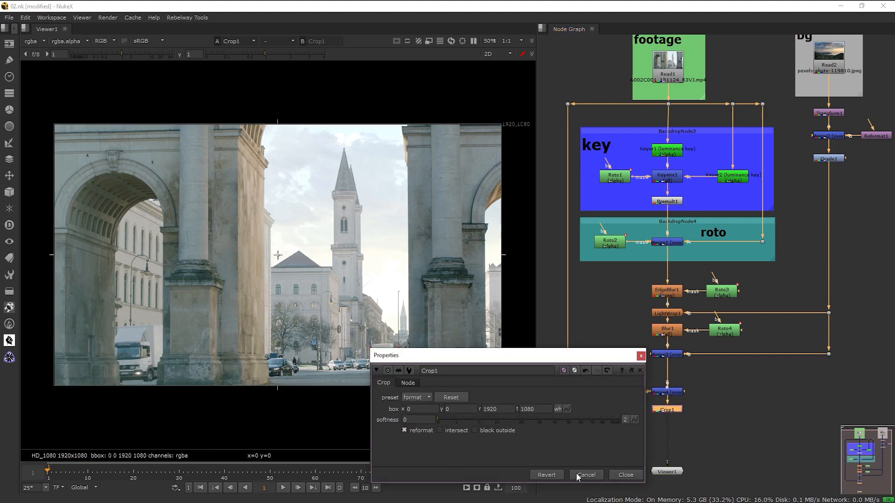
left_click(625, 475)
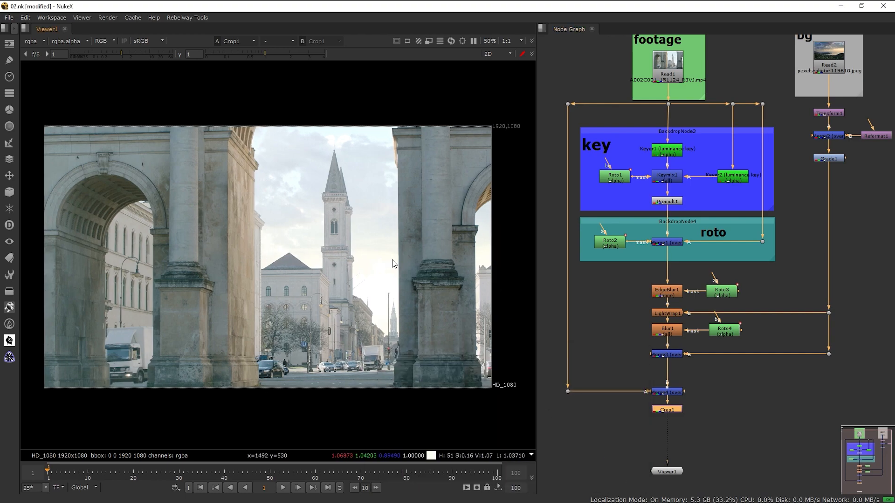
Play back the cropped composite to review it and return to the first frame
left_click(283, 488)
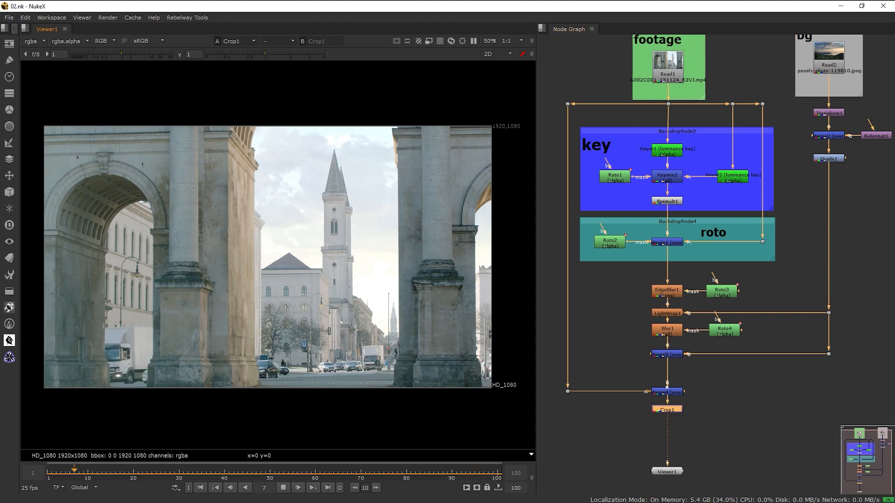
left_click(283, 488)
left_click(201, 487)
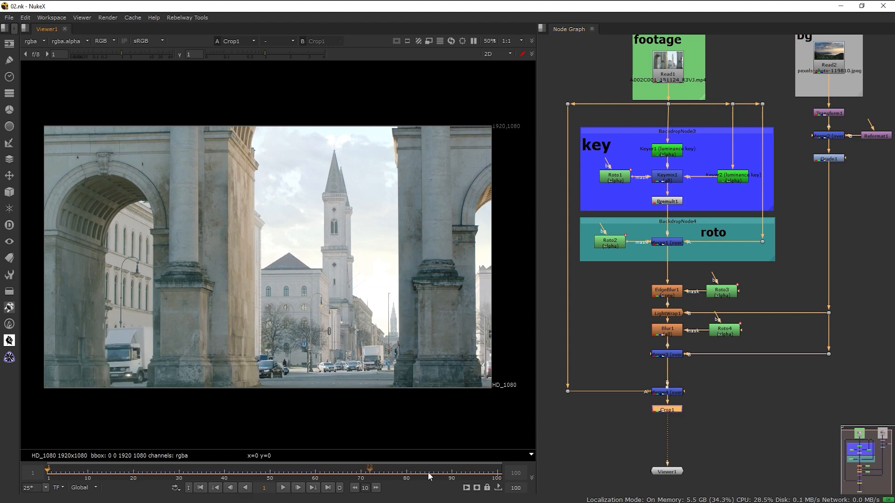
Move the Crop node slightly further down below the final Merge node
left_click_drag(665, 413, 673, 427)
left_click(668, 393)
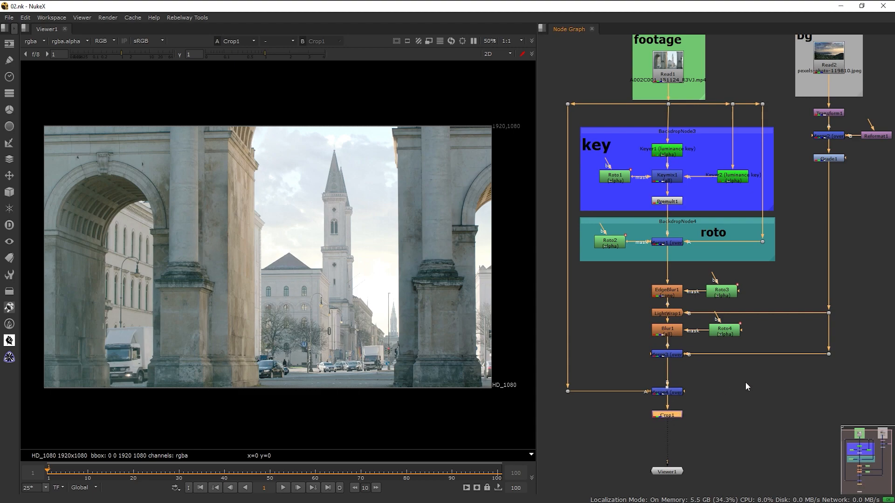
middle_click_drag(745, 382, 740, 412)
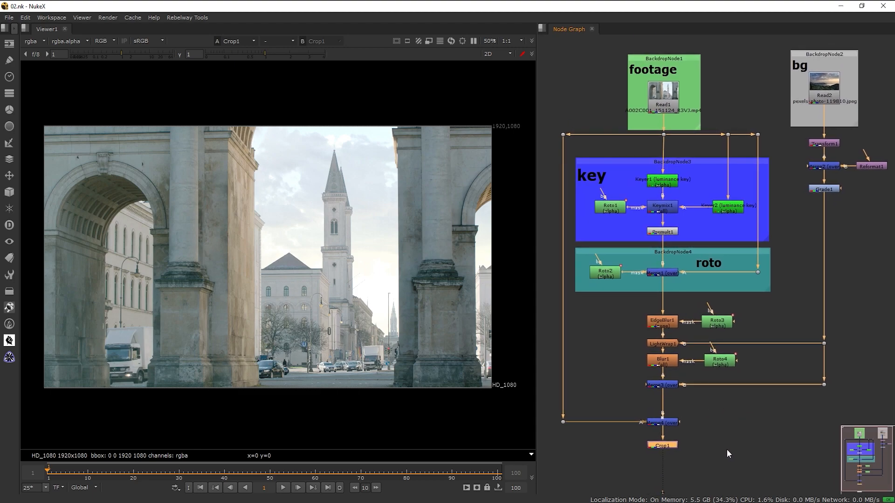